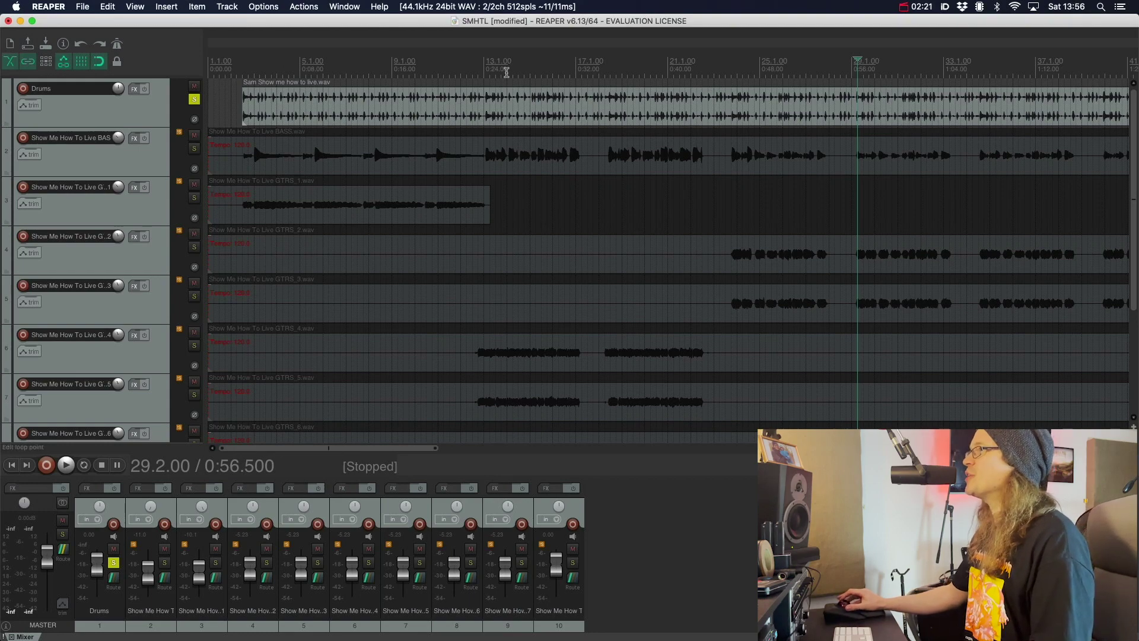
# Step: Play the mix briefly from 0:26 with the Drums track still soloed
pyautogui.click(509, 75)
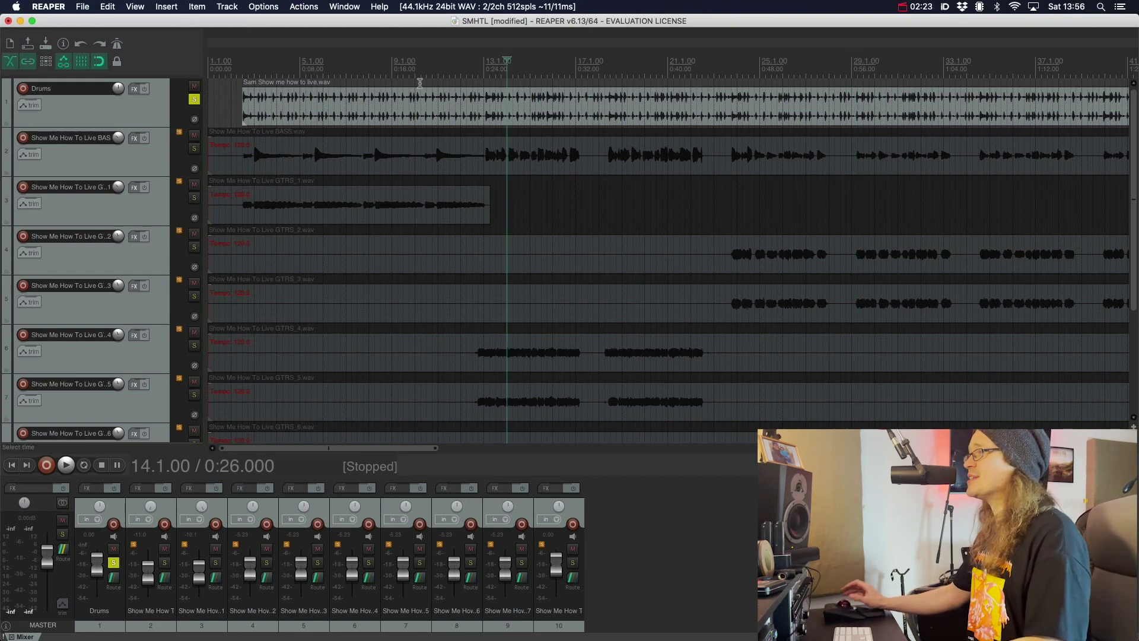
pyautogui.press('space')
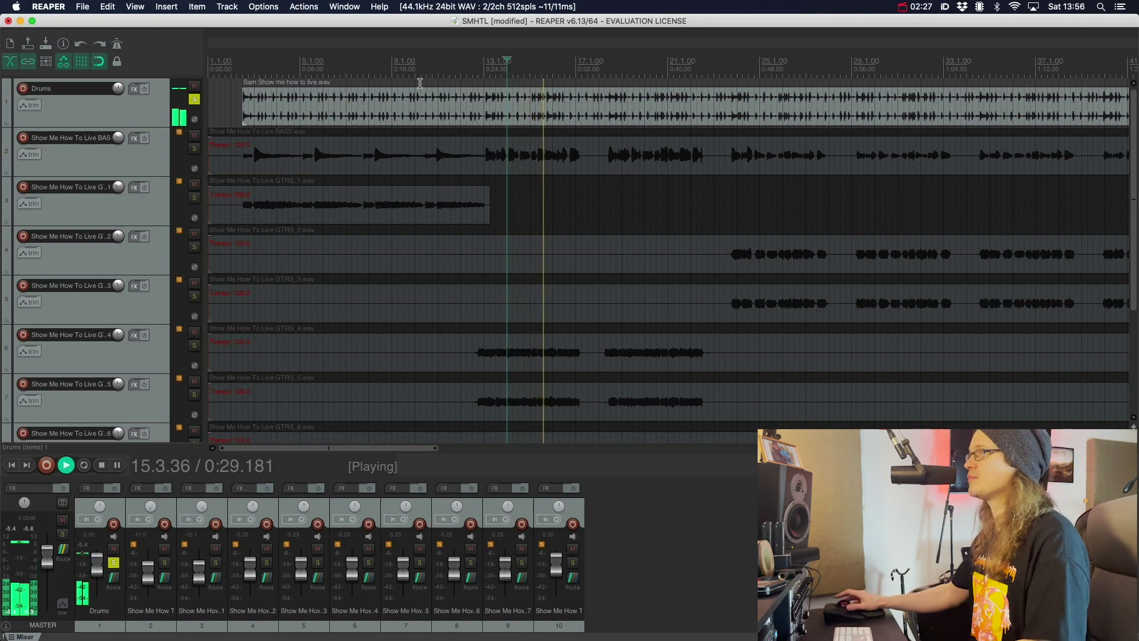
pyautogui.press('space')
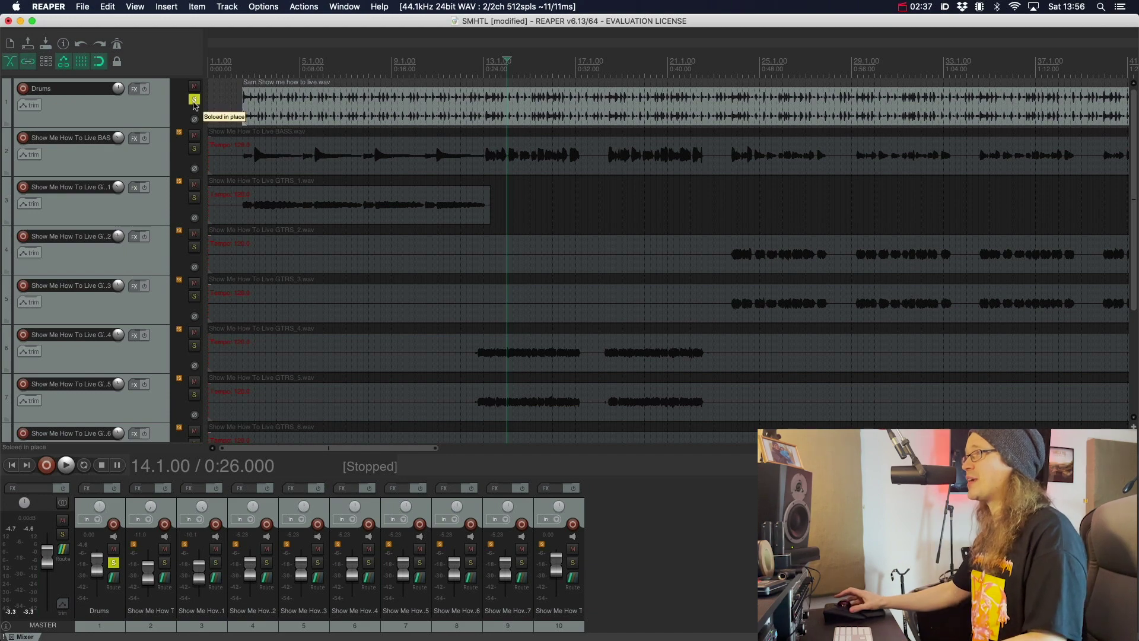
# Step: Unsolo Drums, play the full mix from about 0:11 and from 0:23, then select Drums
pyautogui.click(194, 99)
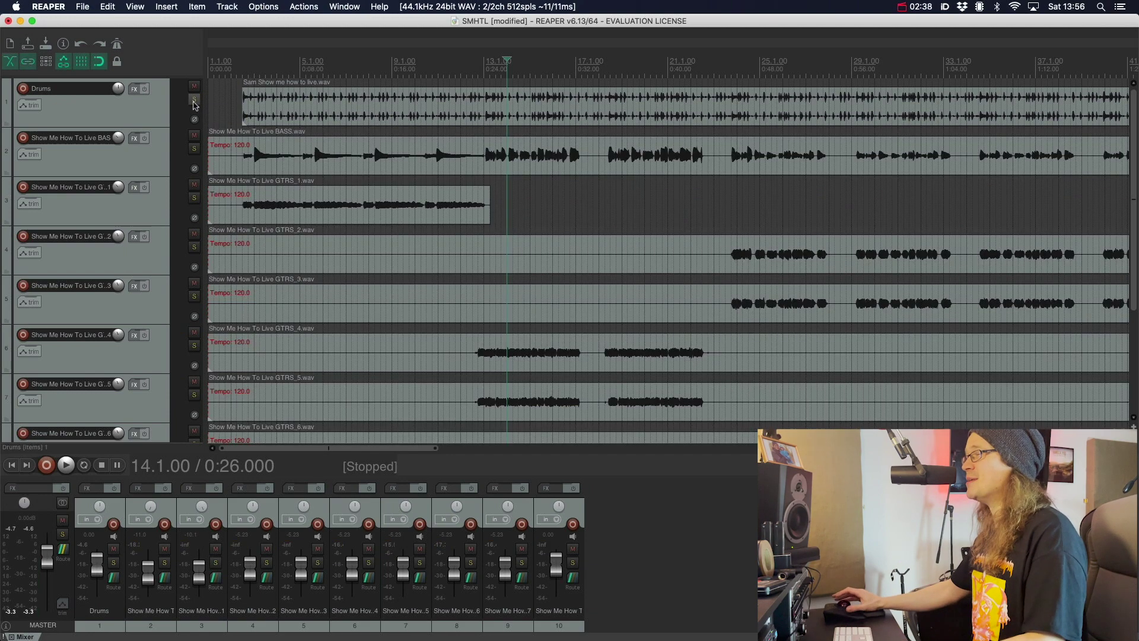
pyautogui.click(334, 71)
pyautogui.press('space')
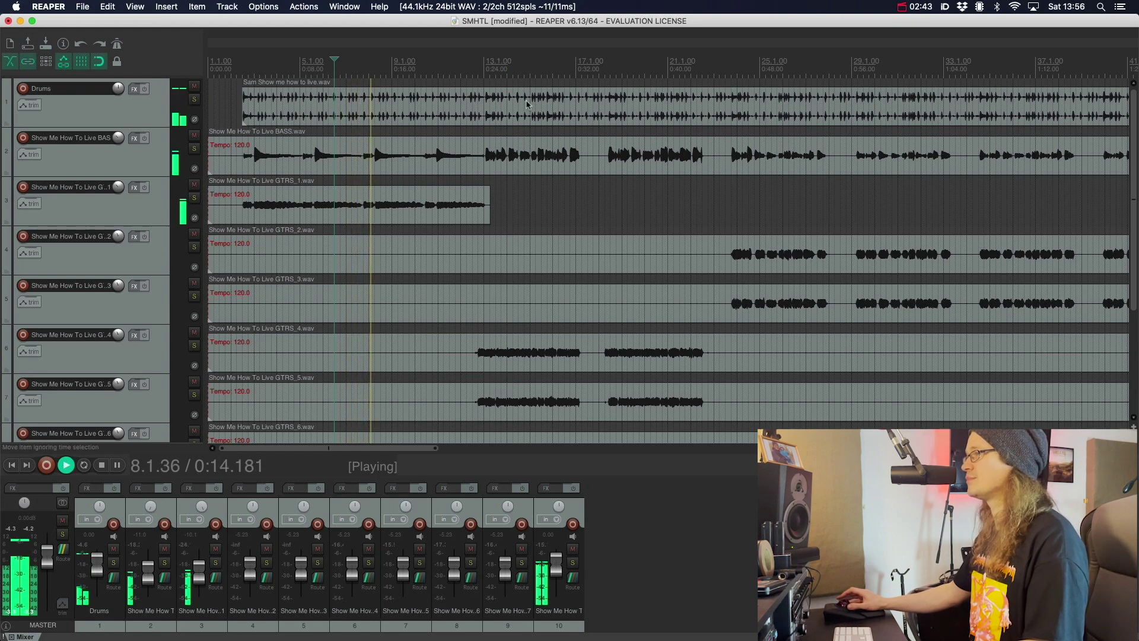
pyautogui.press('space')
pyautogui.click(473, 71)
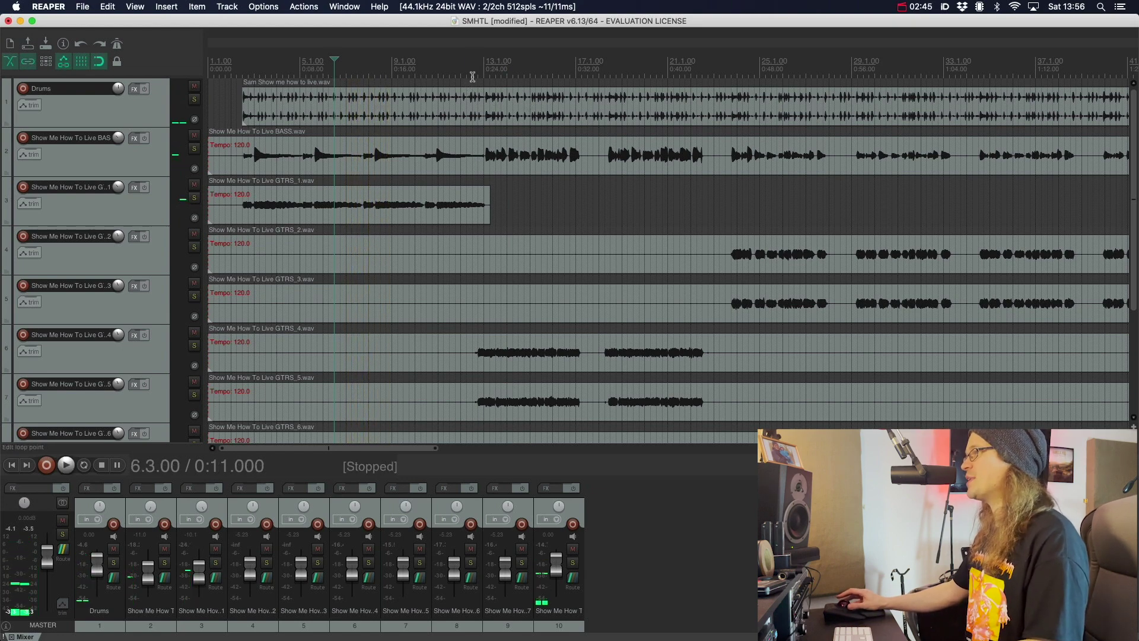
pyautogui.press('space')
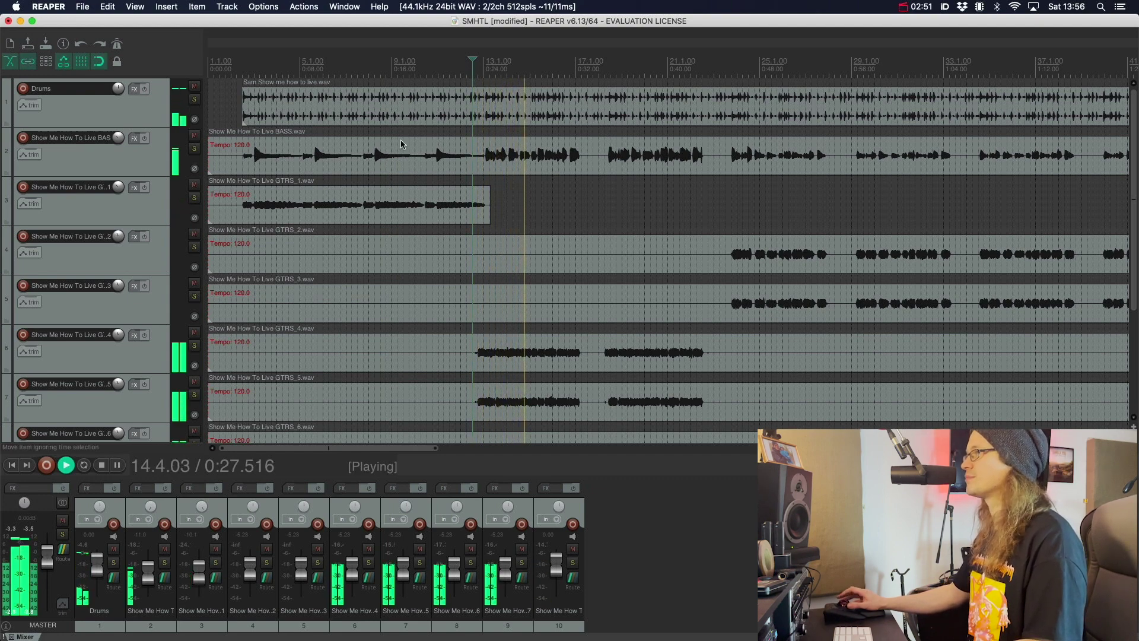
pyautogui.press('space')
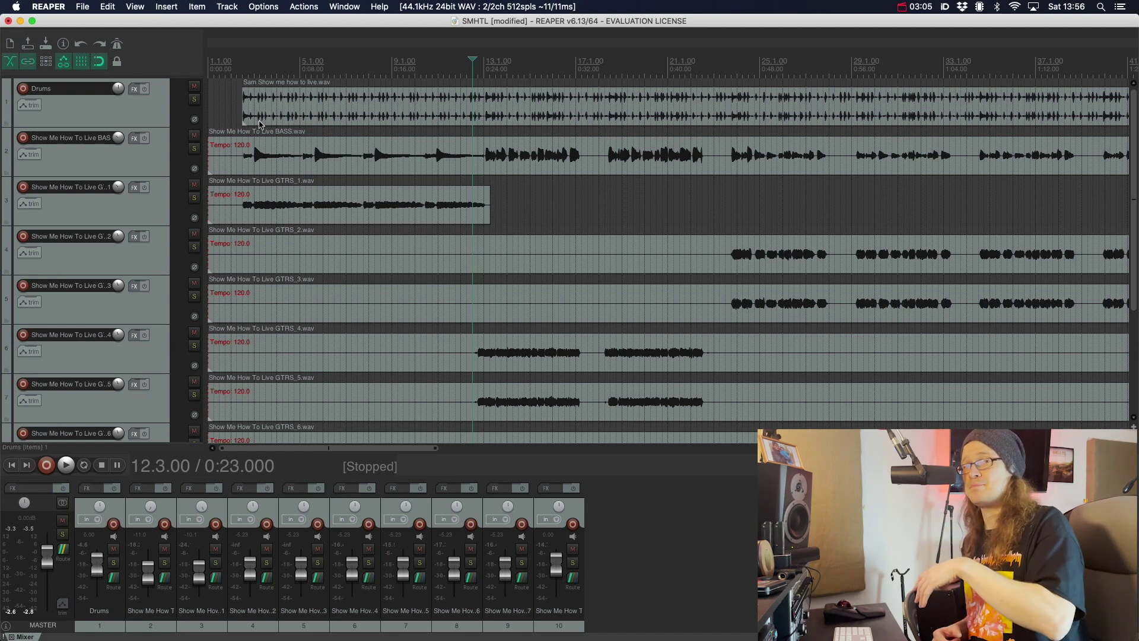
pyautogui.click(159, 124)
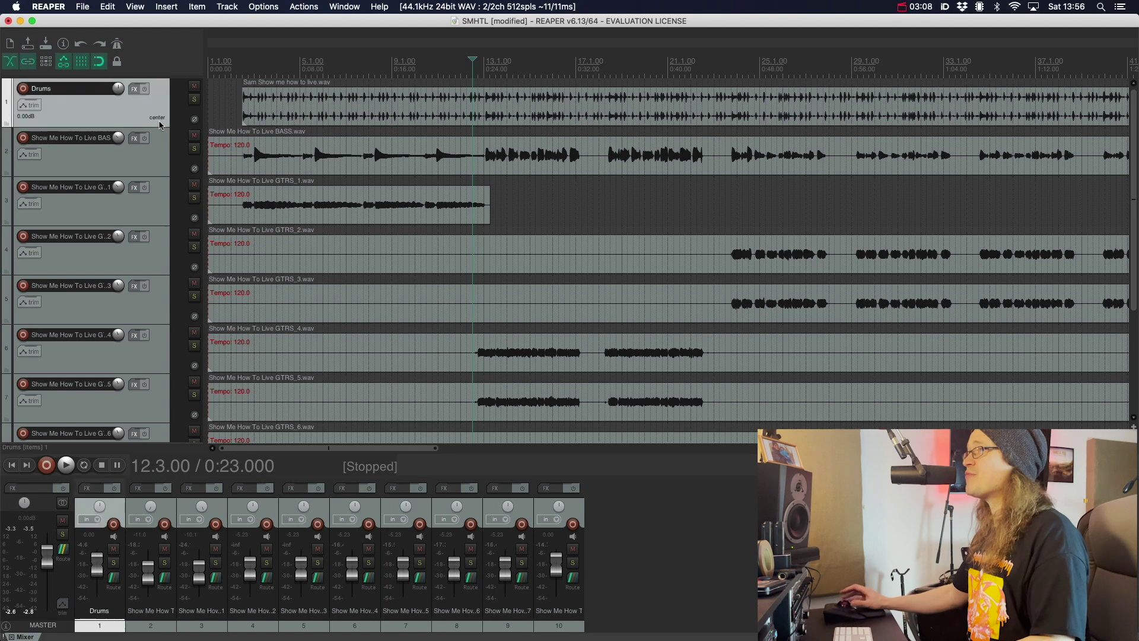
# Step: Duplicate the Drums track twice
pyautogui.rightClick(122, 115)
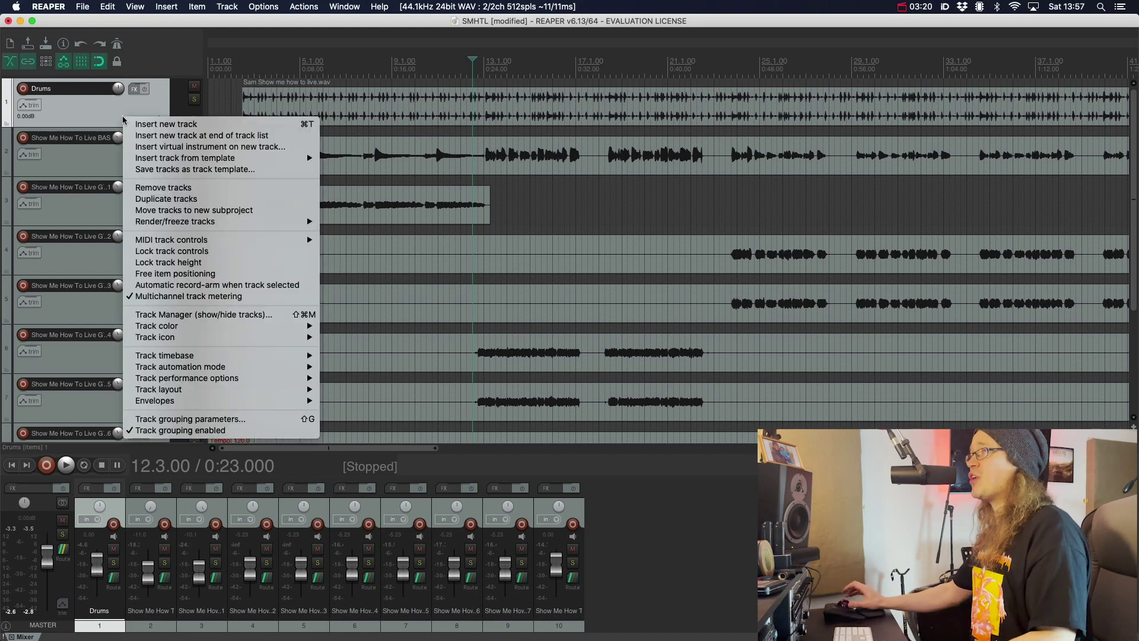
pyautogui.click(158, 199)
pyautogui.rightClick(119, 170)
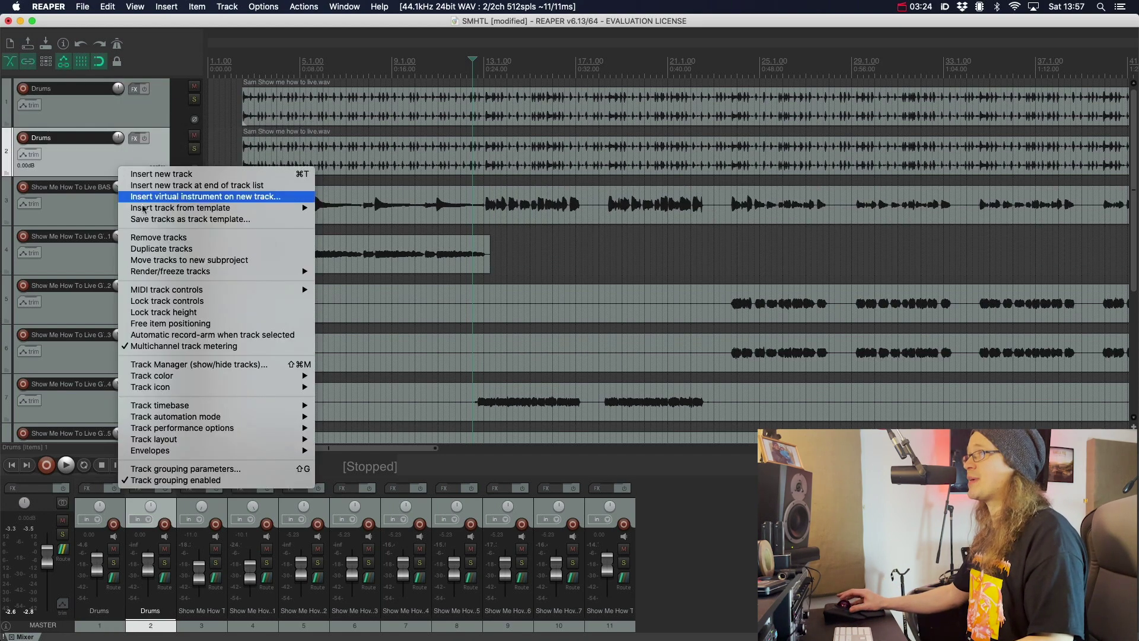
pyautogui.click(156, 245)
# Step: Rename track 2 to 'Kick' and track 3 to 'Snare'
pyautogui.doubleClick(53, 138)
pyautogui.write('Kick')
pyautogui.press('Tab')
pyautogui.write('Sna')
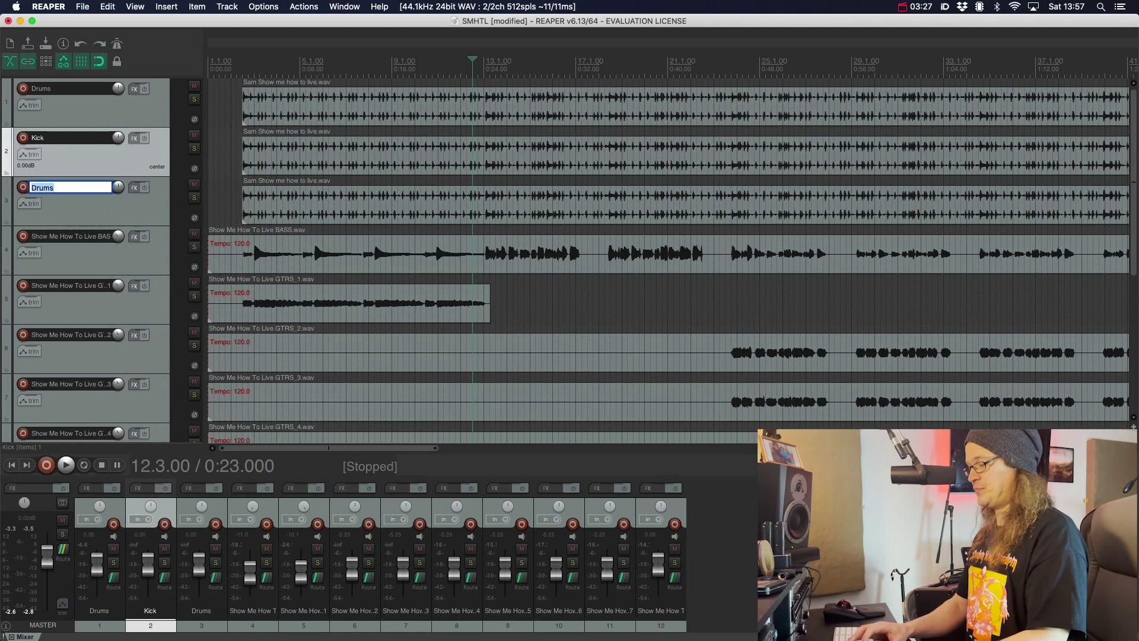
pyautogui.press('Return')
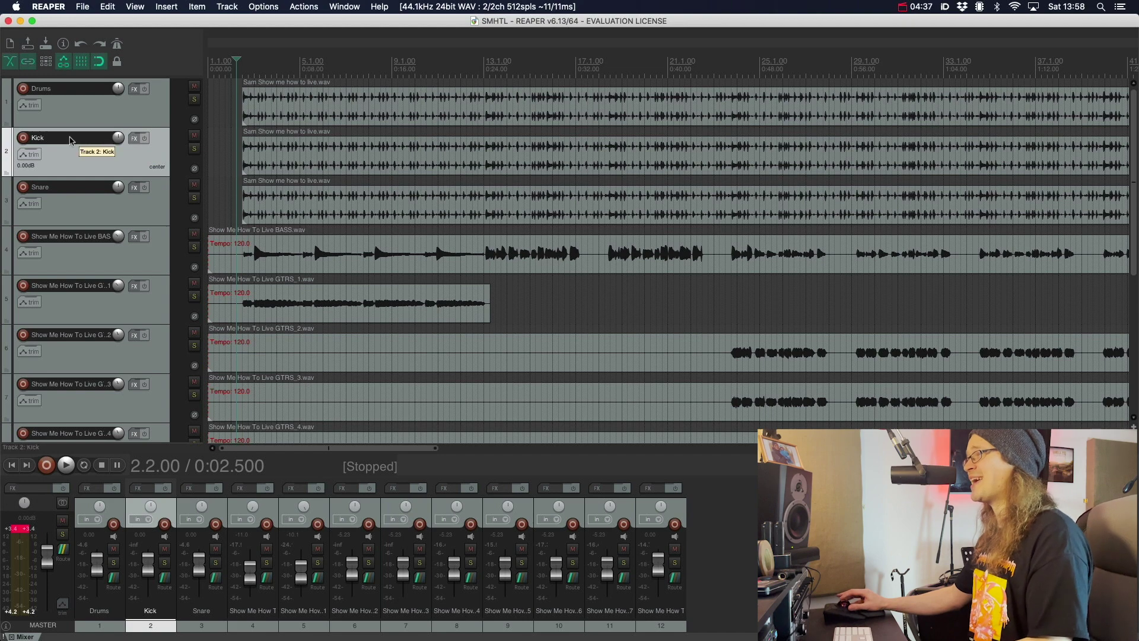
# Step: Add ReaEQ to the Kick track and pull its high shelf band down to cut highs
pyautogui.click(136, 139)
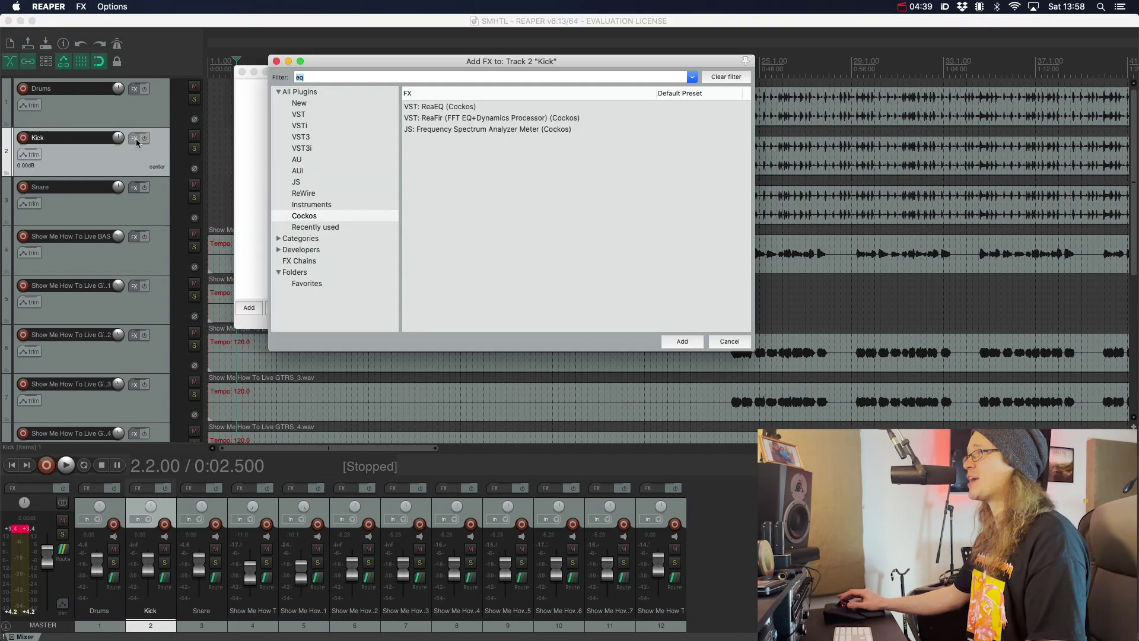
pyautogui.click(428, 107)
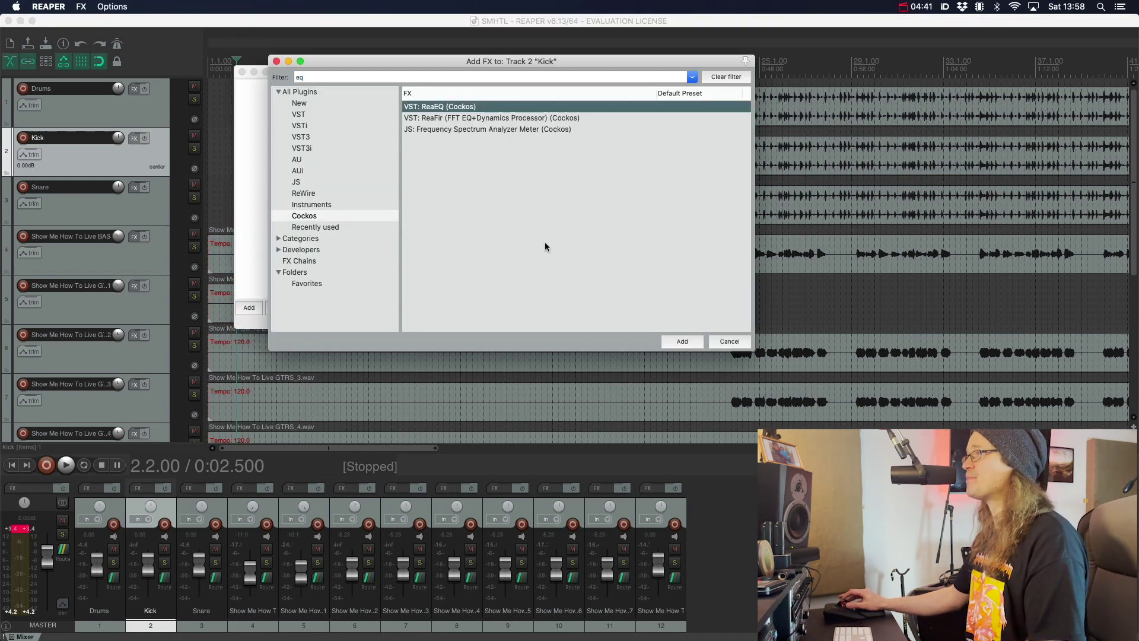
pyautogui.click(689, 340)
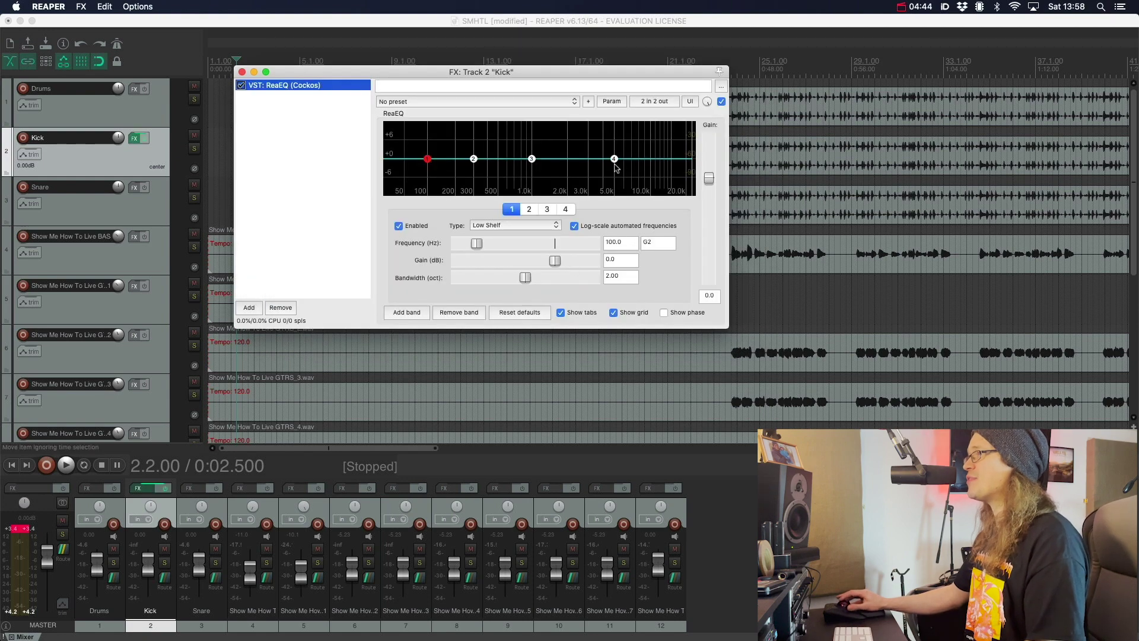
pyautogui.moveTo(614, 159); pyautogui.dragTo(465, 225)
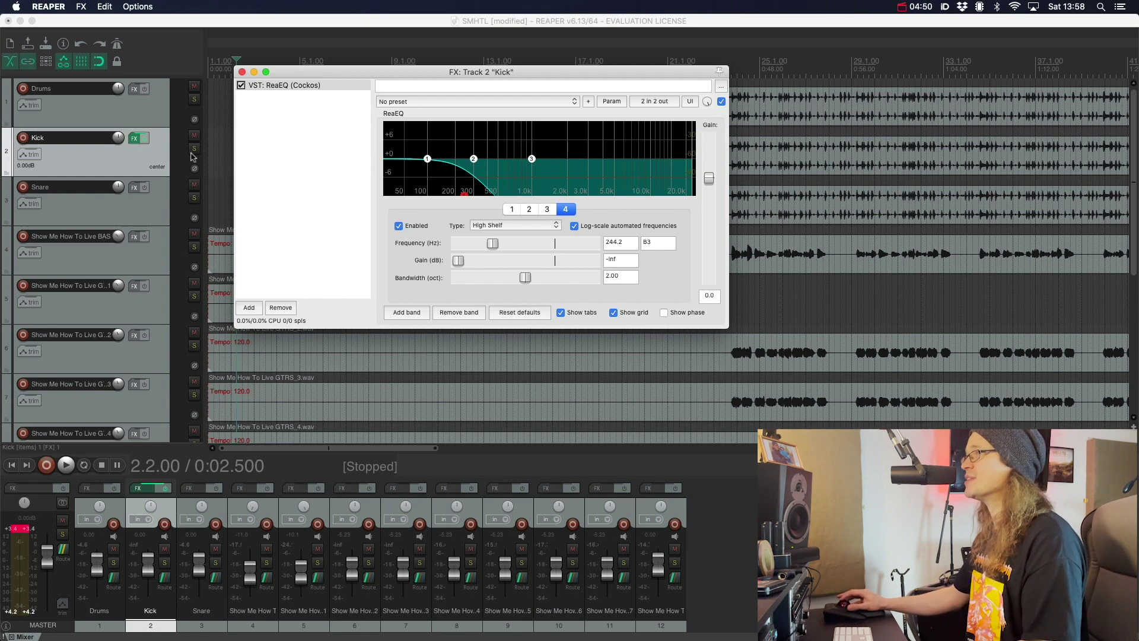
# Step: Solo Kick and fine-tune the high cut to about 232 Hz while listening
pyautogui.click(193, 150)
pyautogui.press('space')
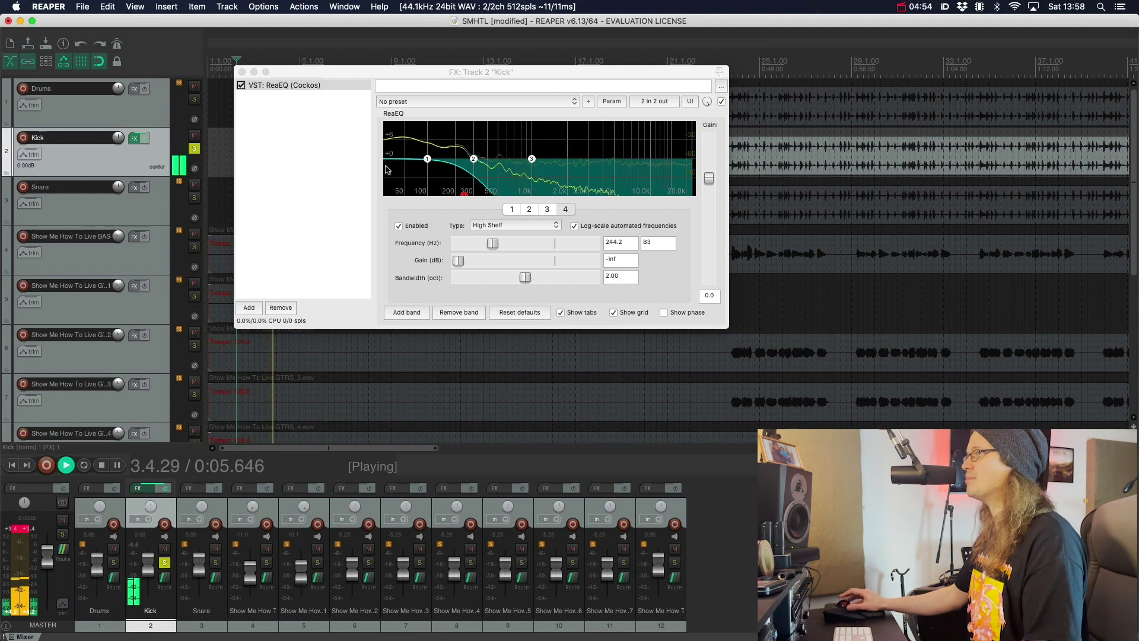
pyautogui.moveTo(465, 185); pyautogui.dragTo(442, 135)
pyautogui.press('space')
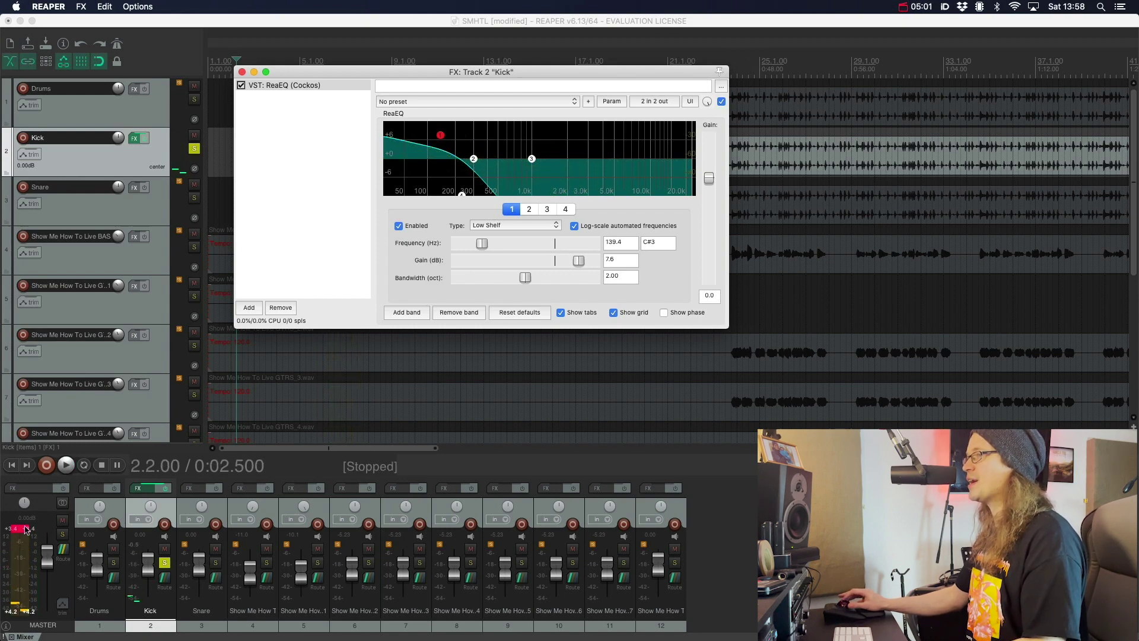
pyautogui.click(26, 529)
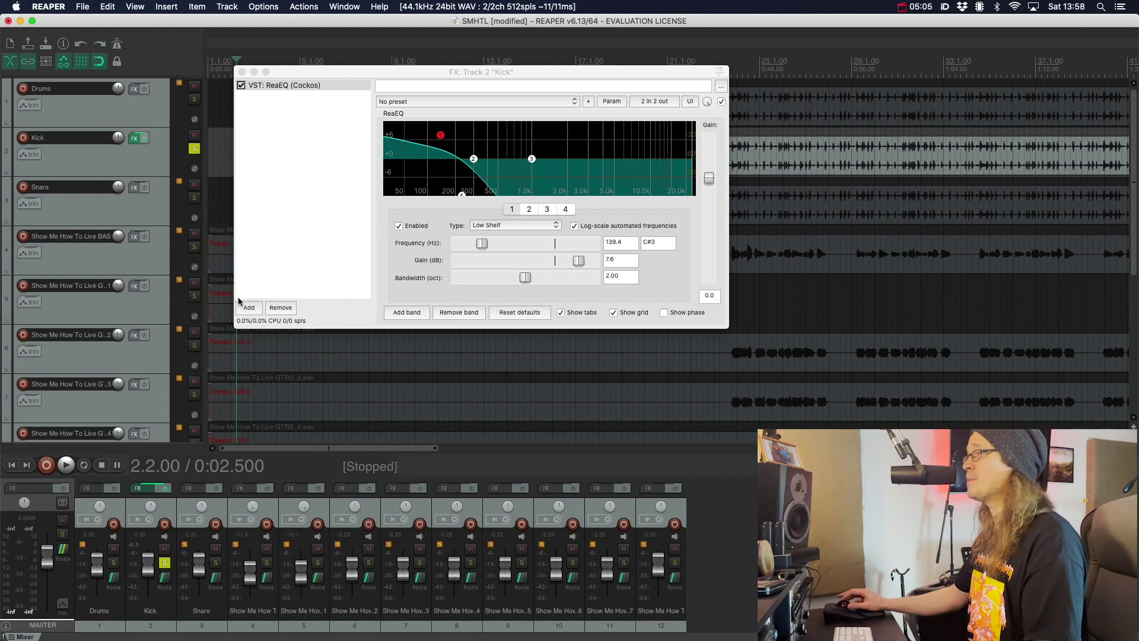
# Step: Add ReaGate after ReaEQ on Kick and raise its threshold to about -5.7 dB during playback
pyautogui.click(249, 307)
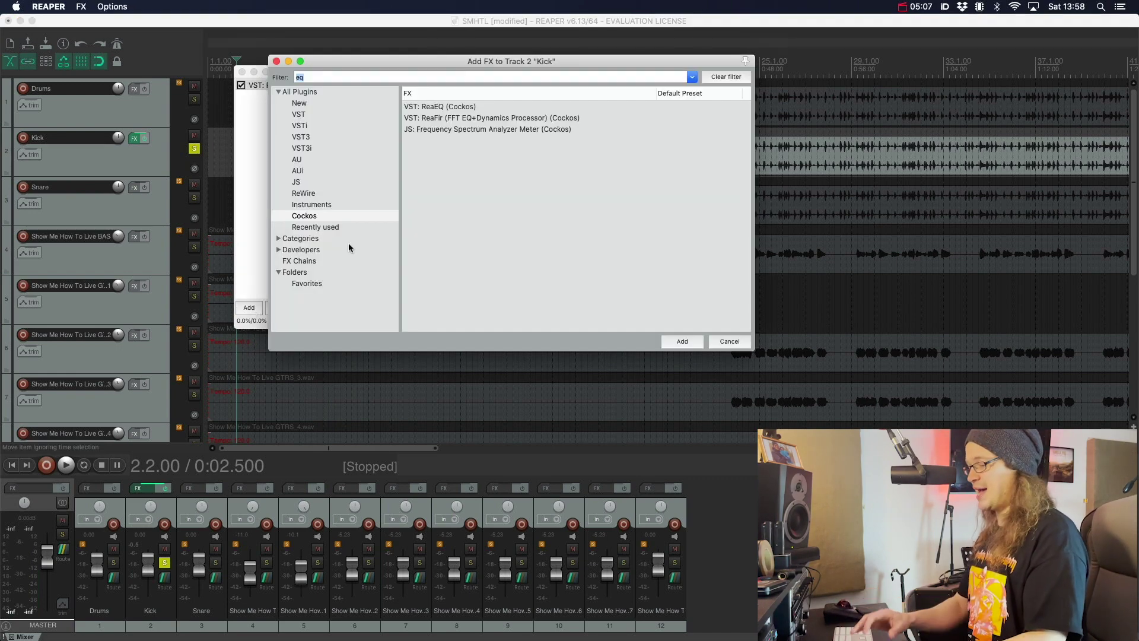
pyautogui.write('gate')
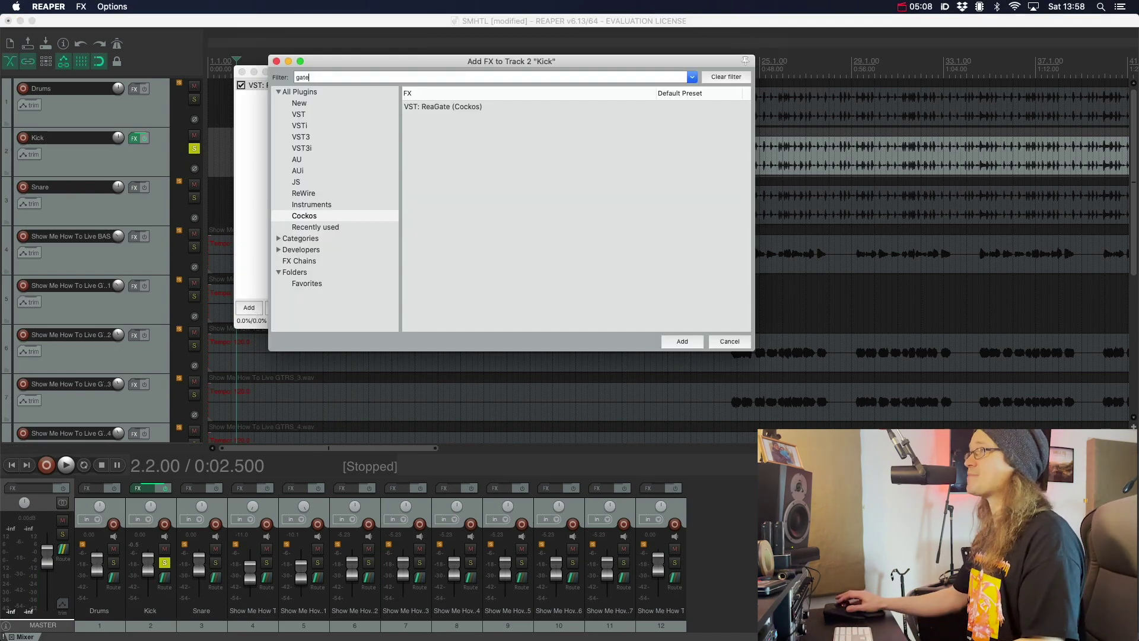
pyautogui.click(485, 108)
pyautogui.click(683, 342)
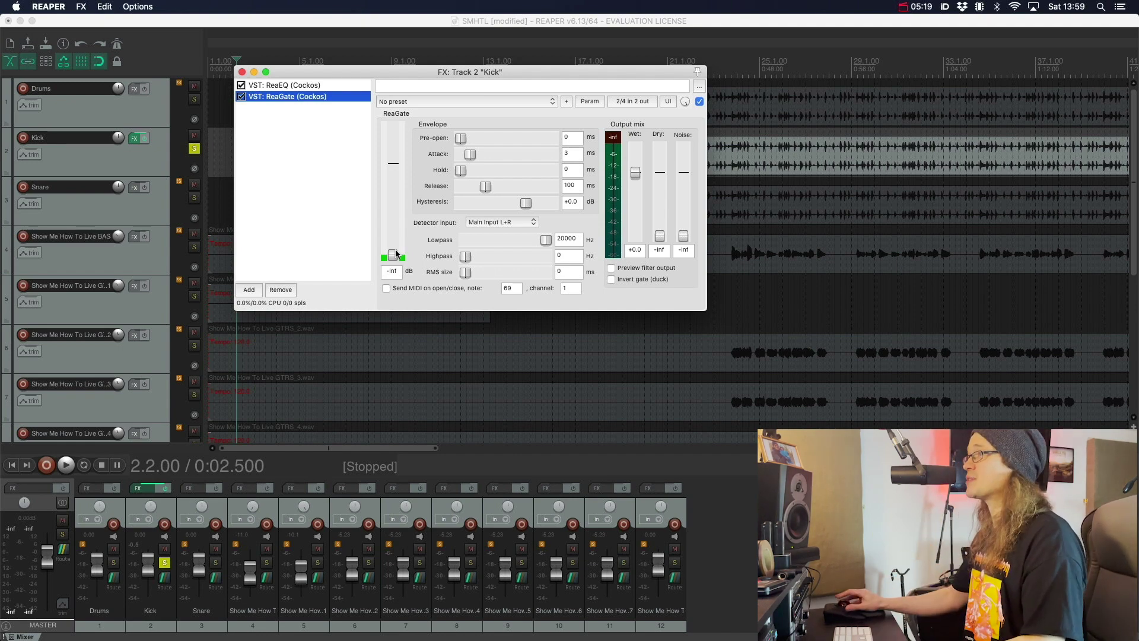
pyautogui.press('space')
pyautogui.moveTo(396, 253); pyautogui.dragTo(399, 180)
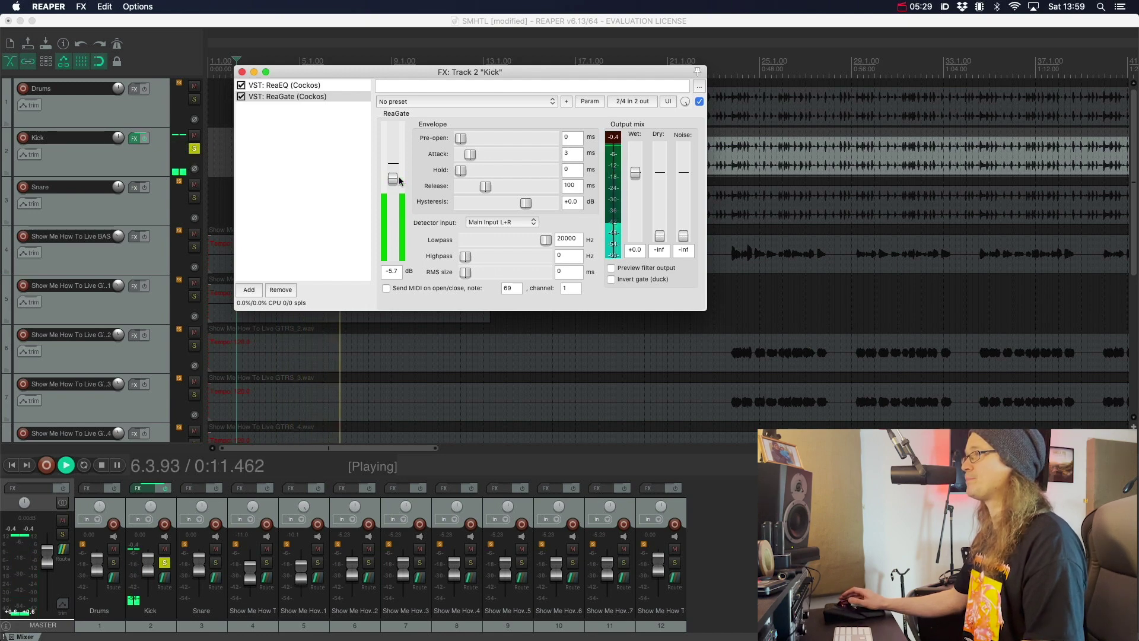
pyautogui.press('space')
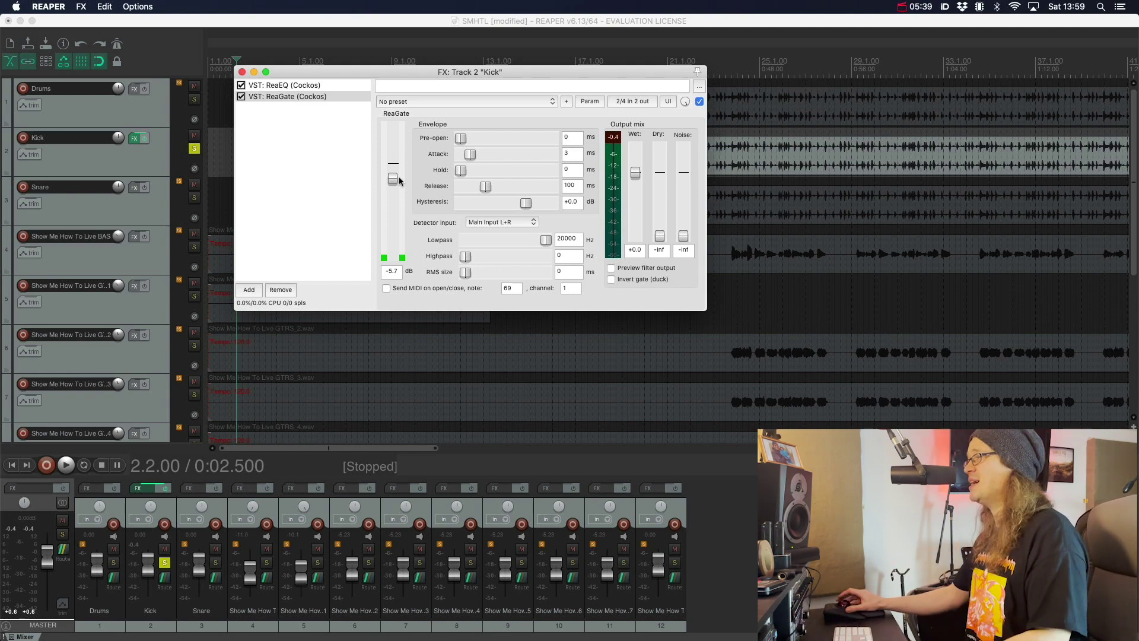
# Step: Try a second ReaEQ boosting band 3 +3.8 dB at 2956 Hz, then remove it
pyautogui.click(251, 290)
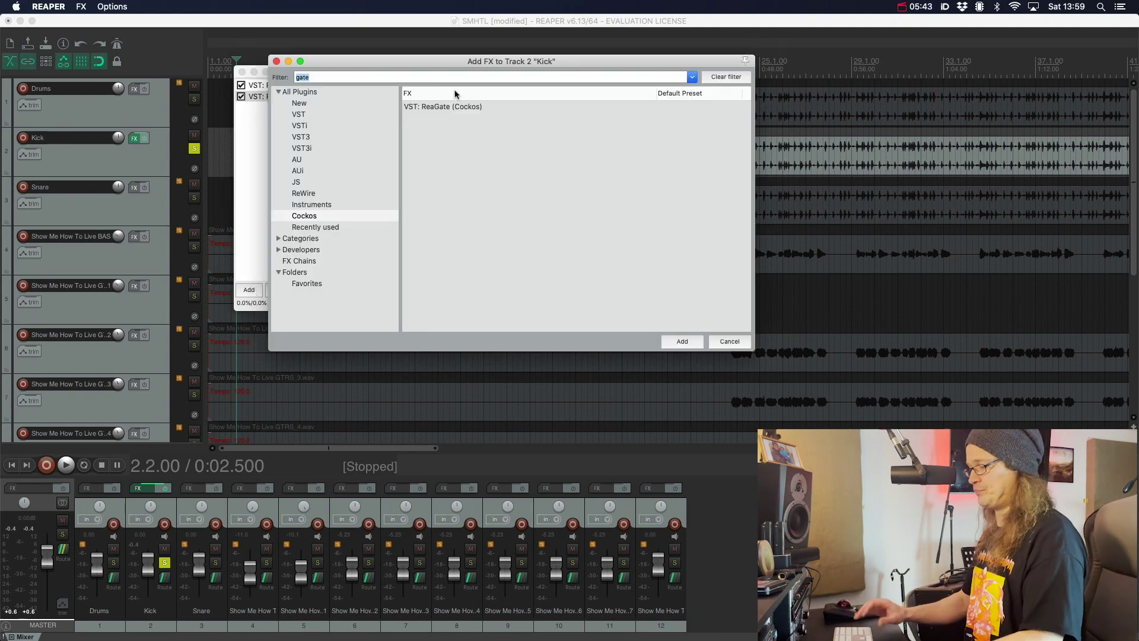
pyautogui.write('eq')
pyautogui.click(471, 107)
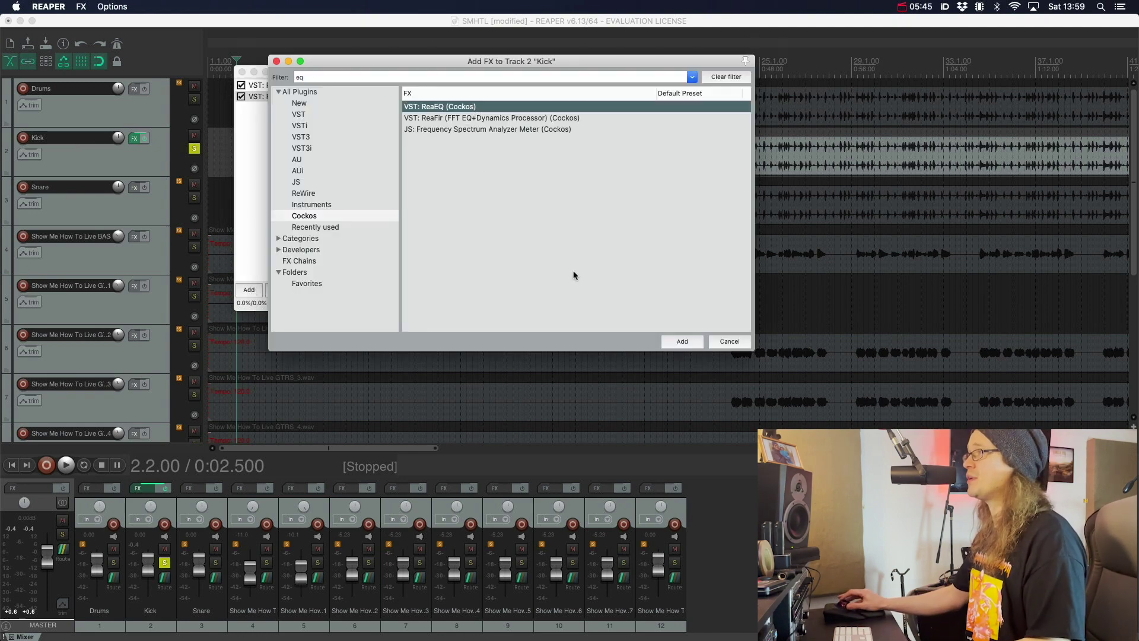
pyautogui.click(681, 341)
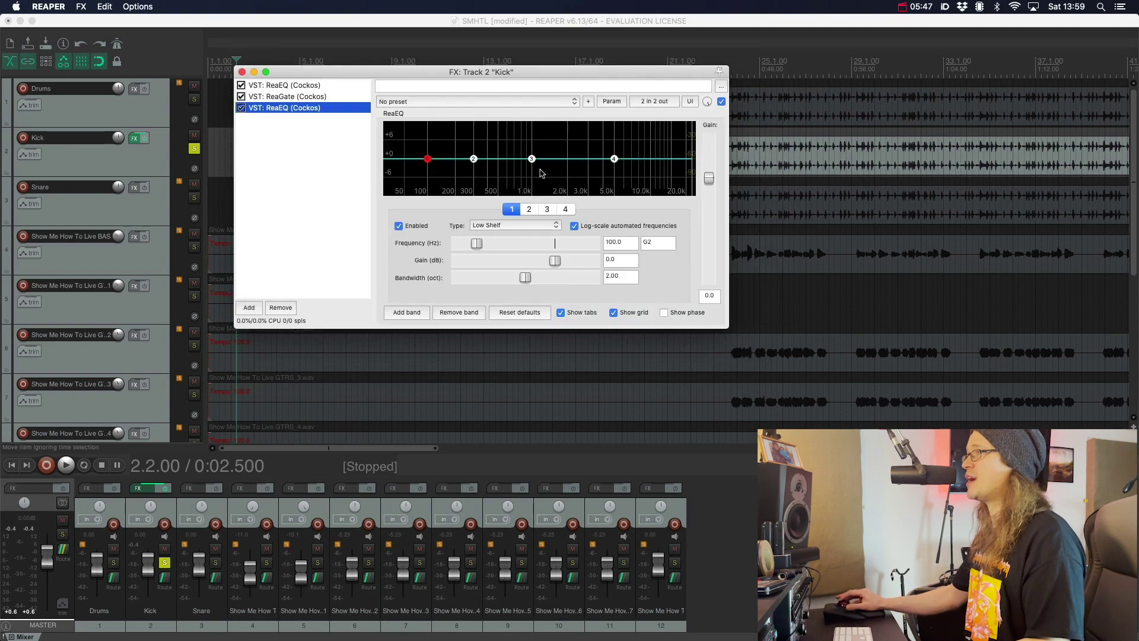
pyautogui.moveTo(532, 159); pyautogui.dragTo(603, 159)
pyautogui.press('space')
pyautogui.press('space')
pyautogui.click(289, 307)
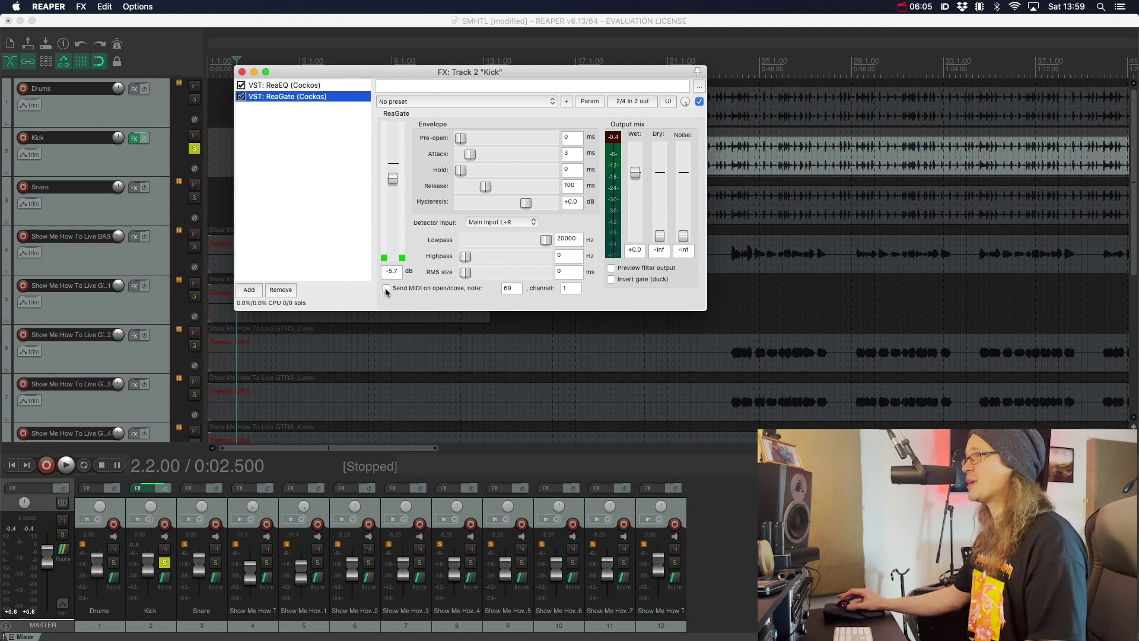
# Step: Add ReaSamplOmatic5000 after ReaGate on the Kick track
pyautogui.click(254, 290)
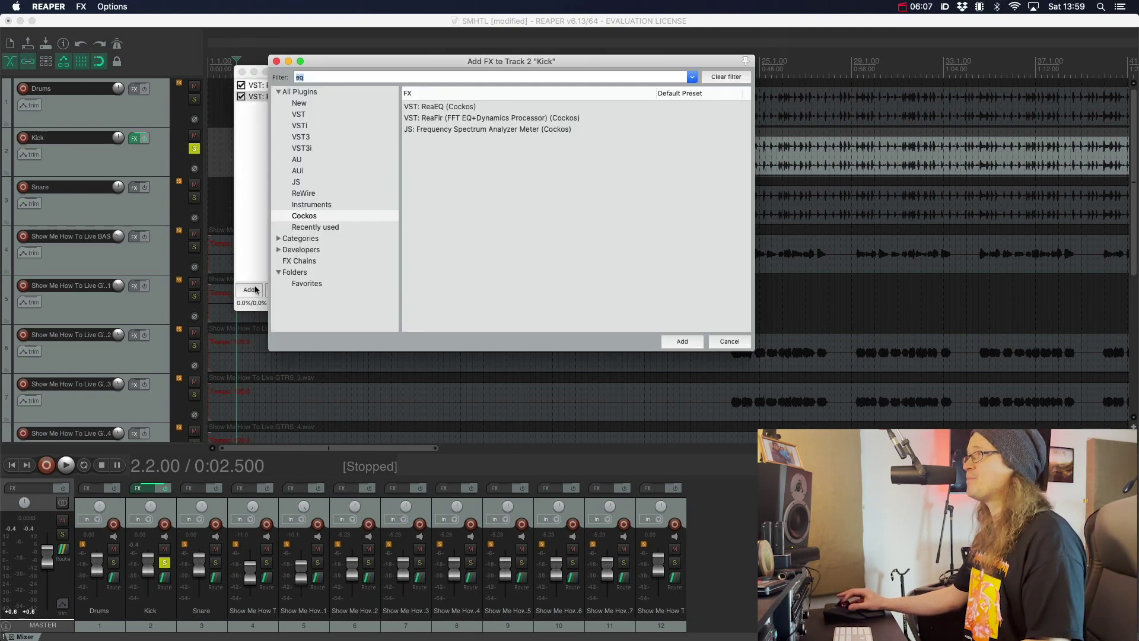
pyautogui.write('samp')
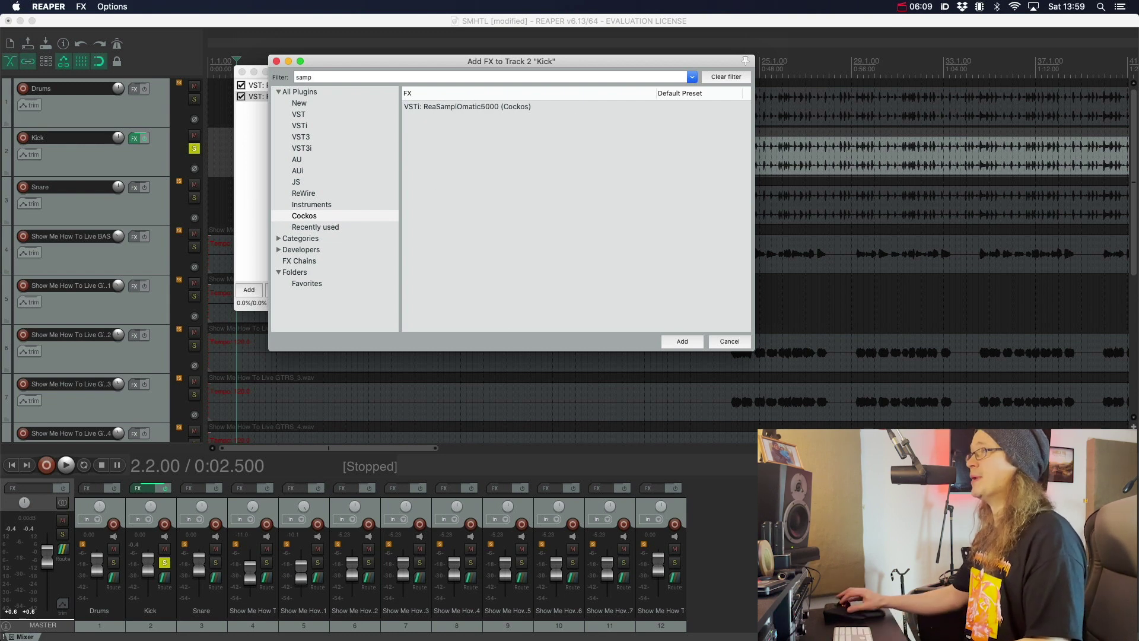
pyautogui.click(446, 108)
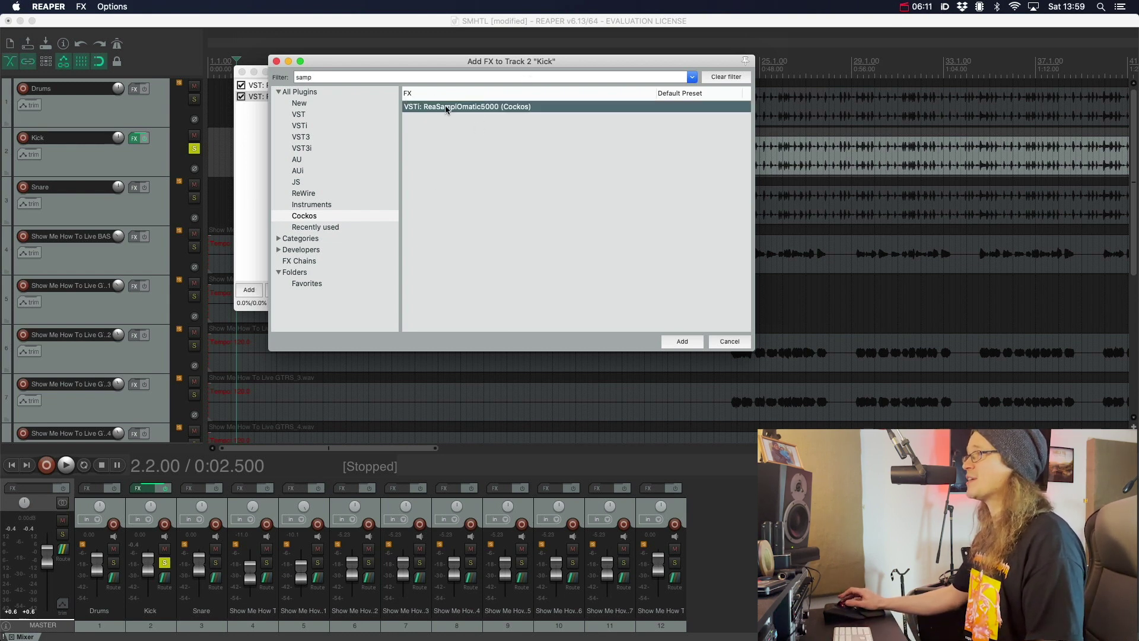
pyautogui.click(683, 342)
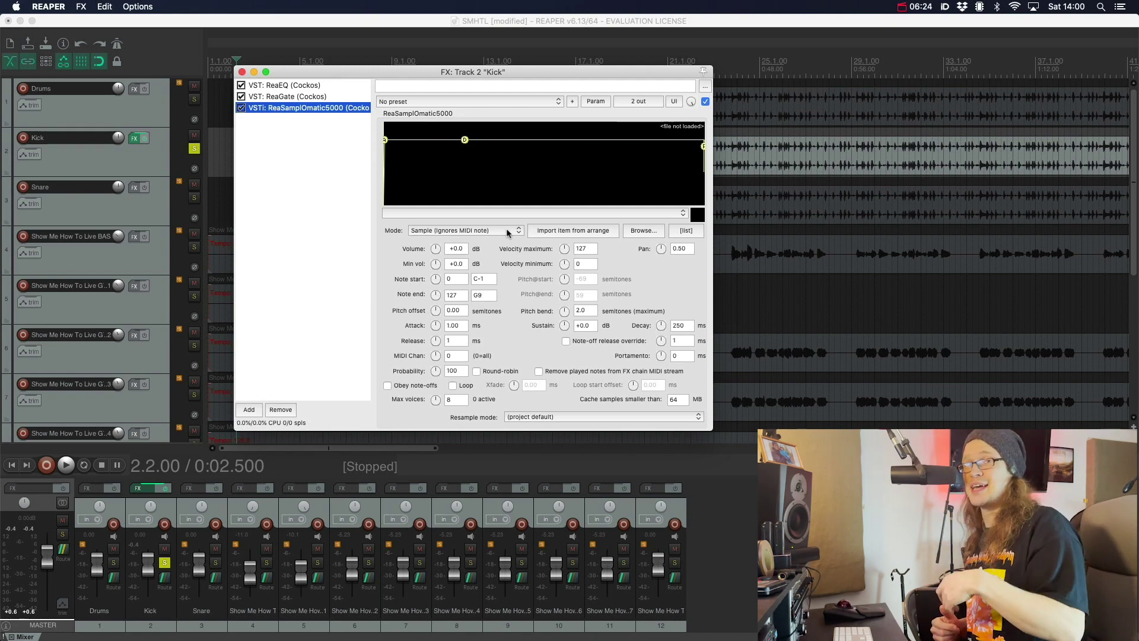
# Step: Browse to the Samples folder and choose the 01 Kick In D6 Processed Hard 01.wav sample
pyautogui.click(629, 231)
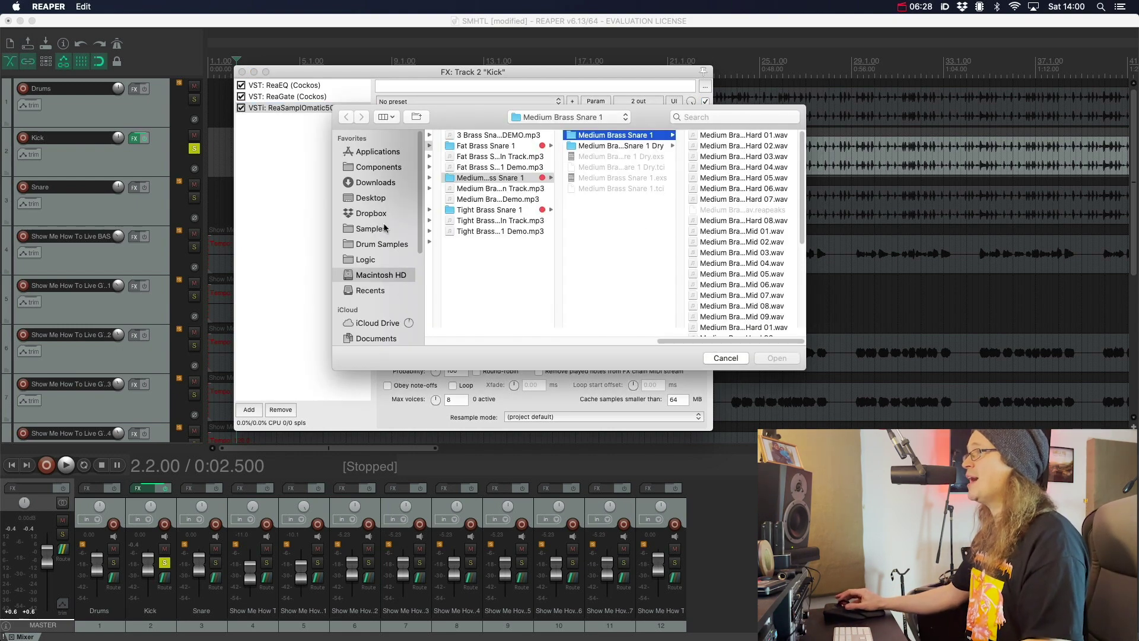
pyautogui.click(384, 228)
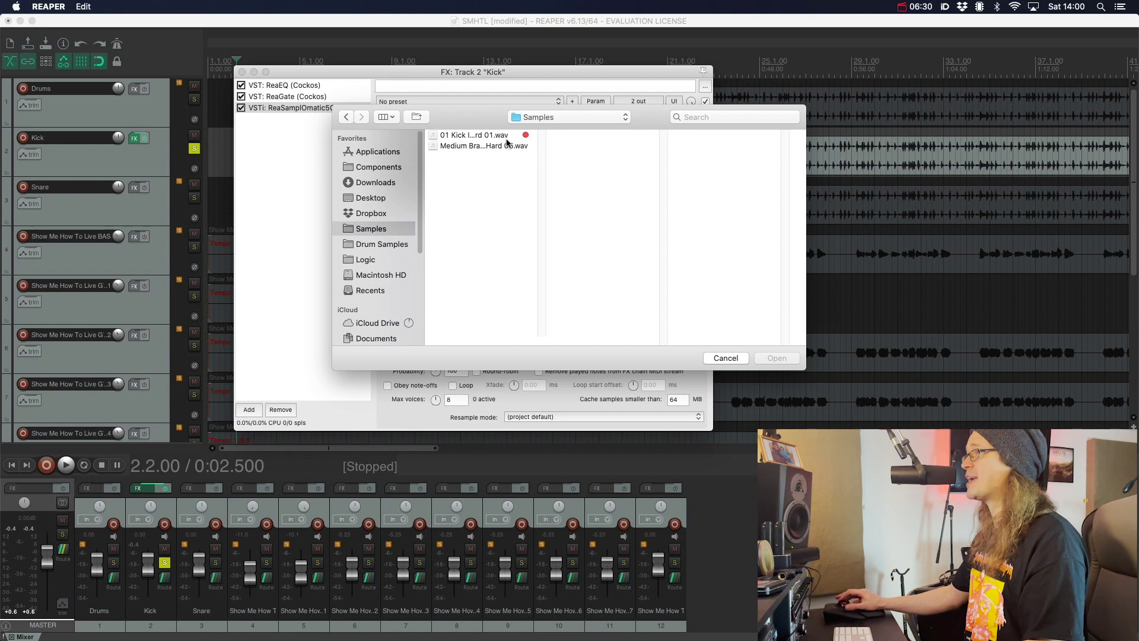
pyautogui.click(475, 136)
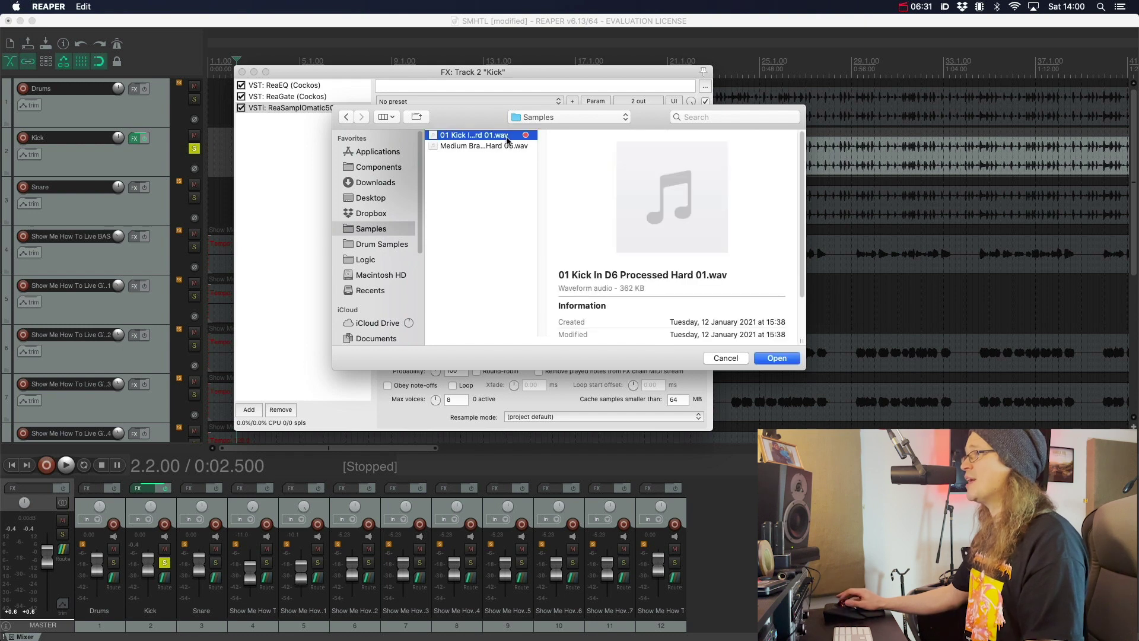
# Step: Load the kick sample, review the ReaEQ and ReaGate settings, and audition the sampler
pyautogui.click(773, 361)
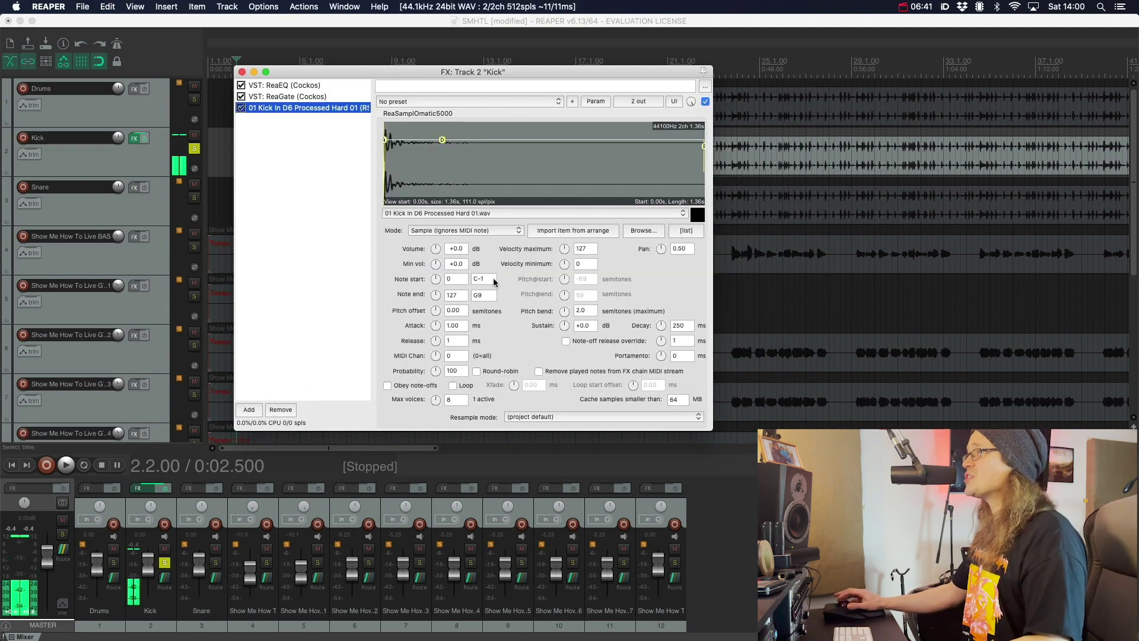
pyautogui.moveTo(442, 74); pyautogui.dragTo(620, 72)
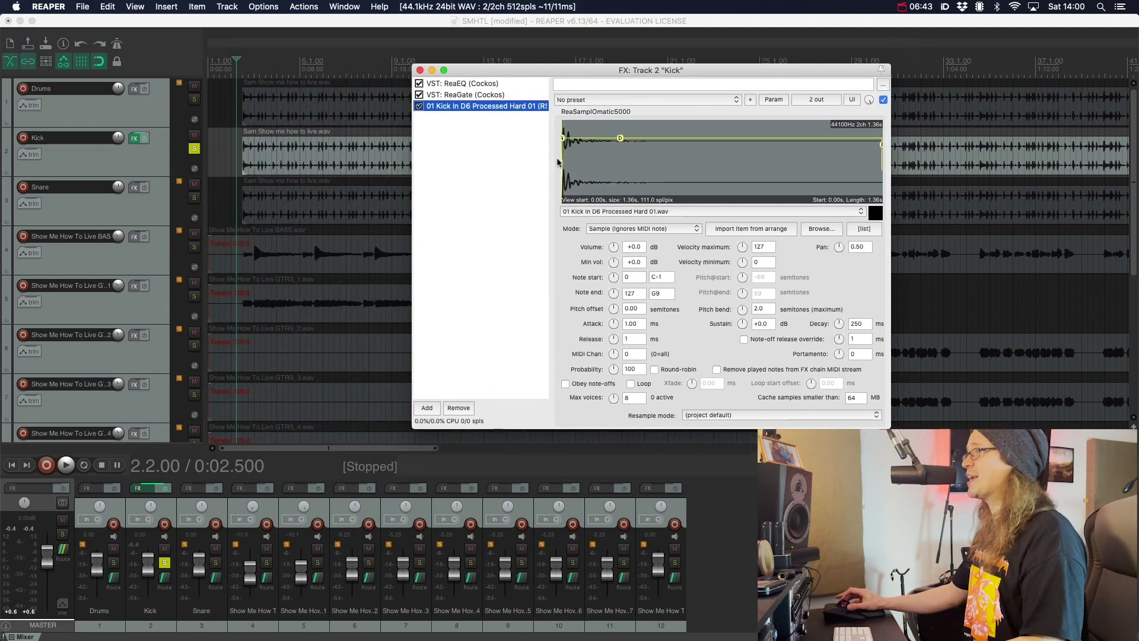
pyautogui.click(506, 88)
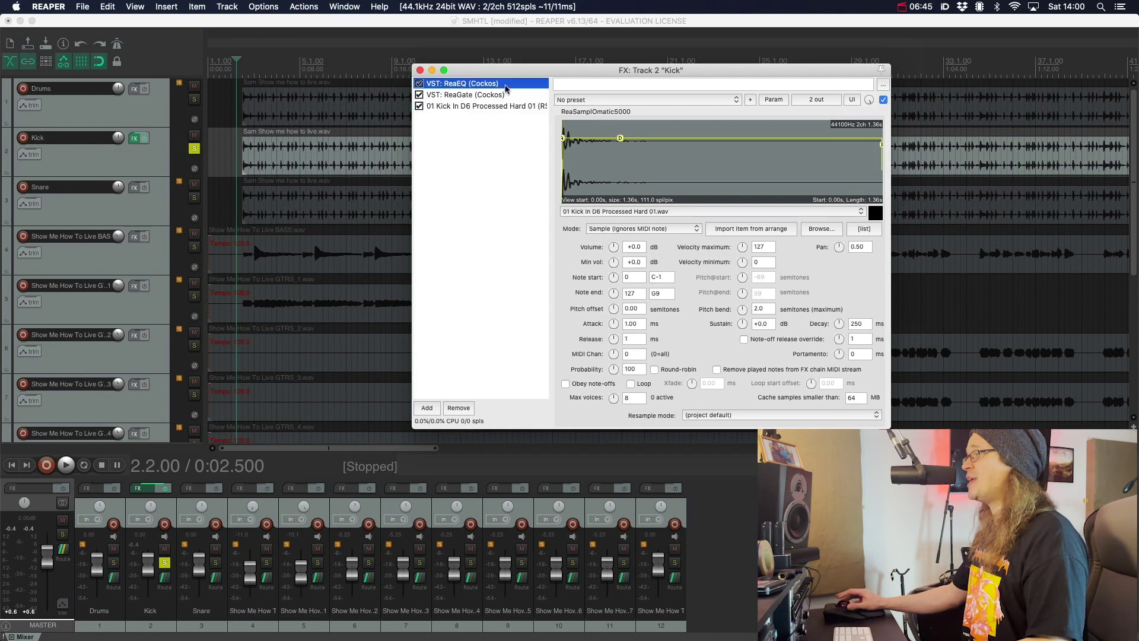
pyautogui.click(506, 94)
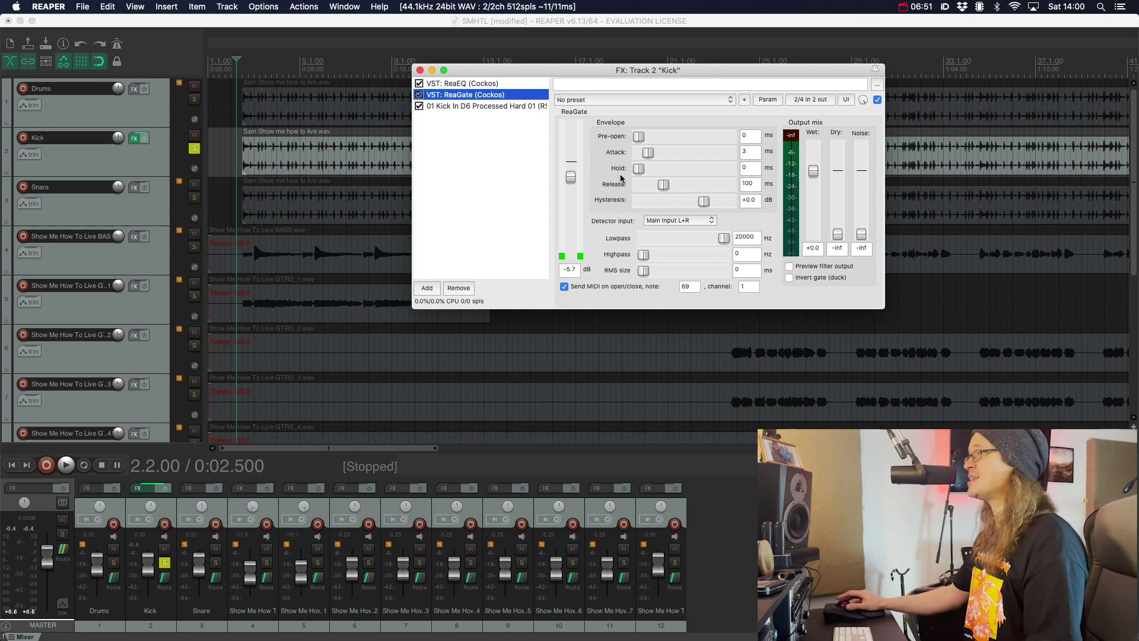
pyautogui.click(493, 107)
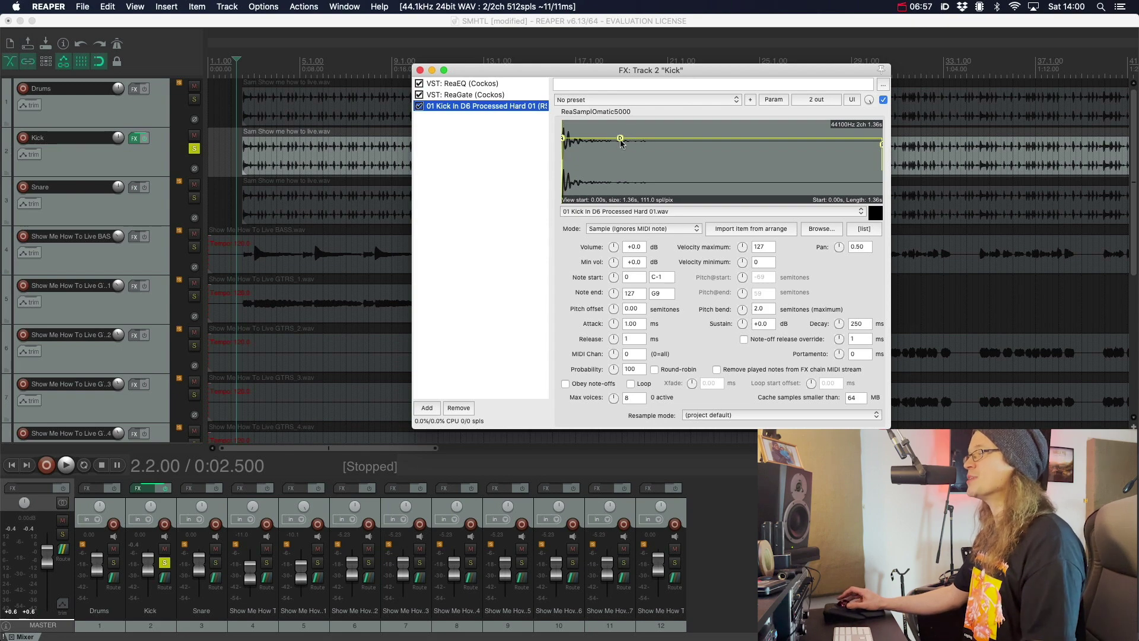
pyautogui.press('space')
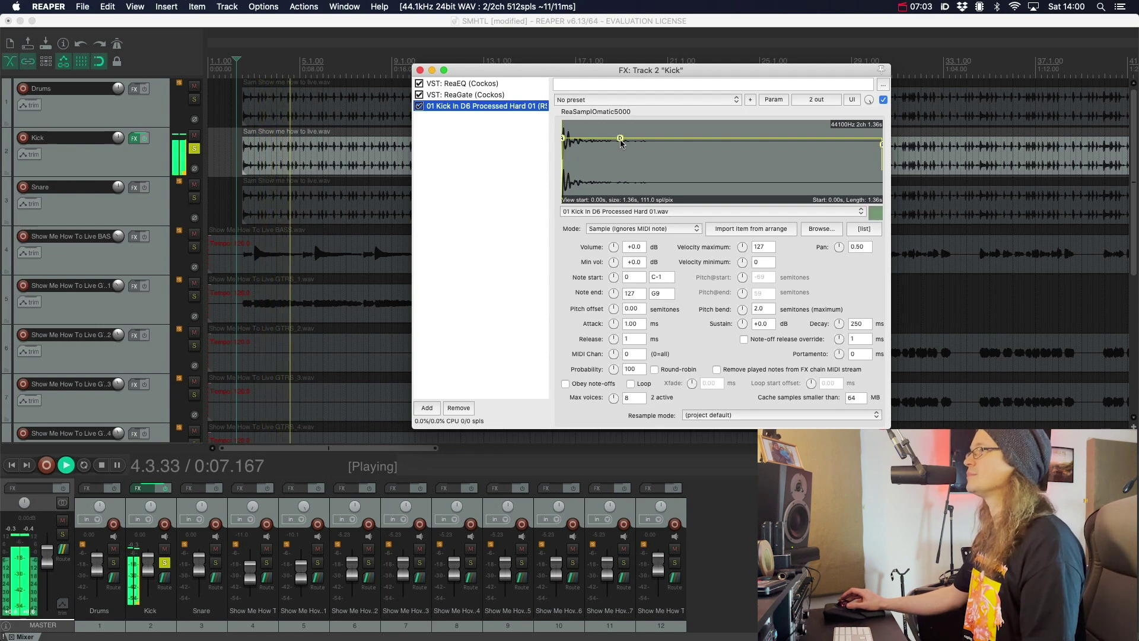
pyautogui.press('space')
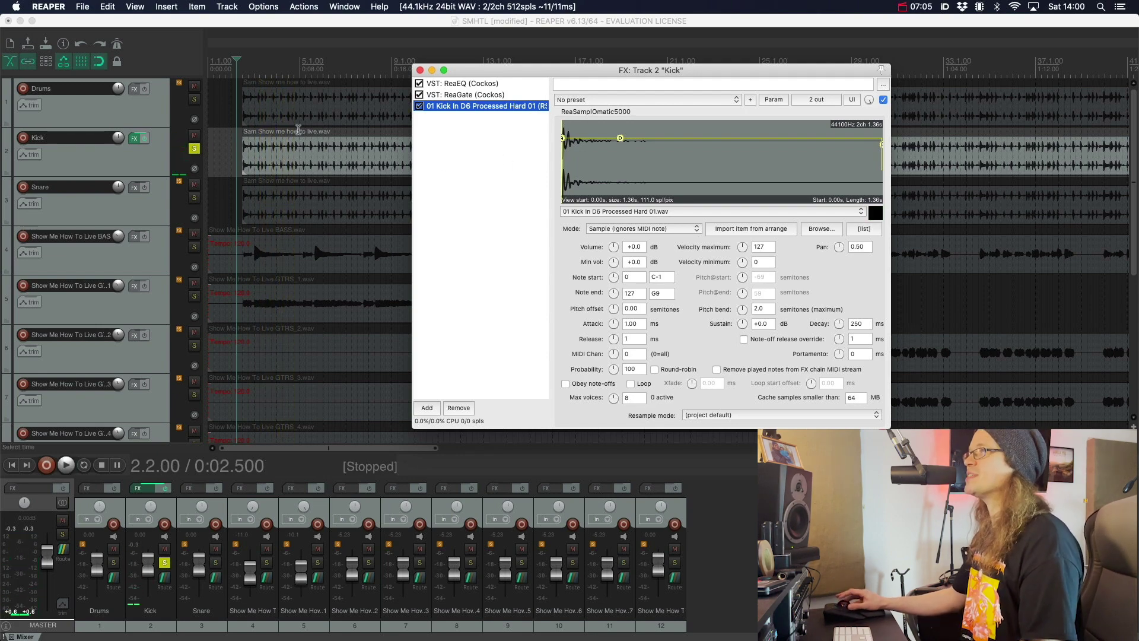
# Step: Solo Drums with Kick and compare playback with and without the Kick sample
pyautogui.click(194, 100)
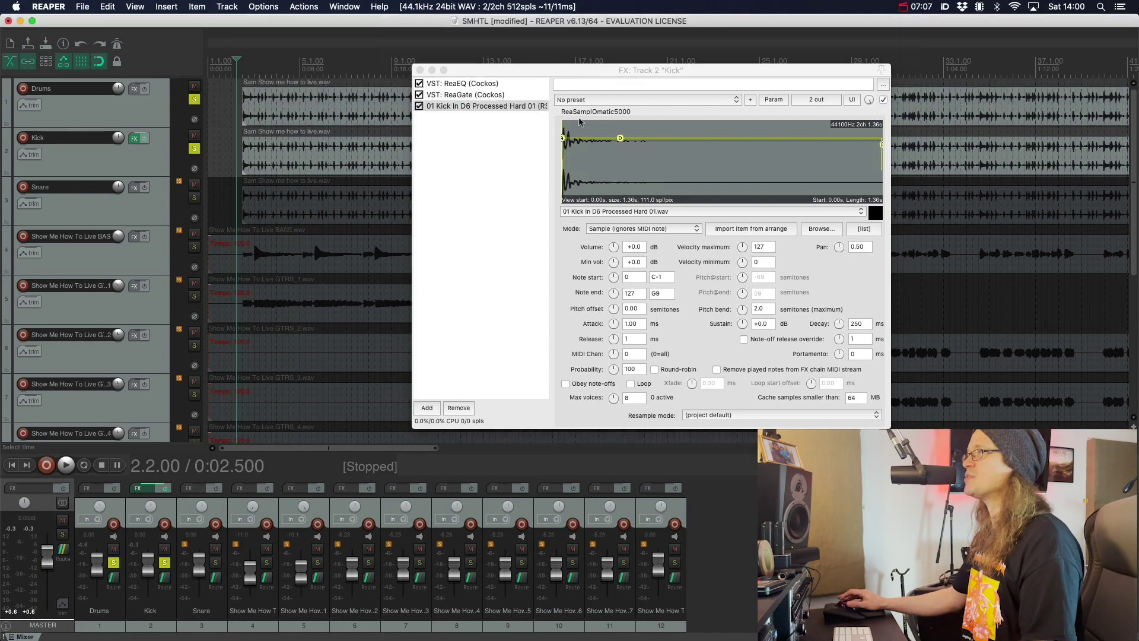
pyautogui.press('space')
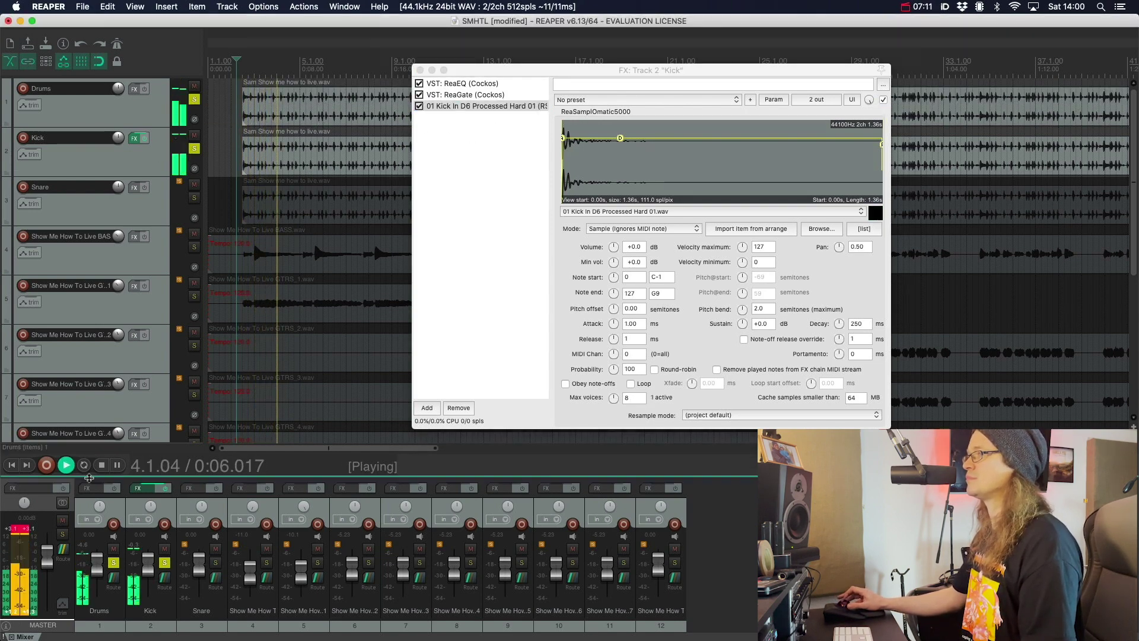
pyautogui.click(166, 563)
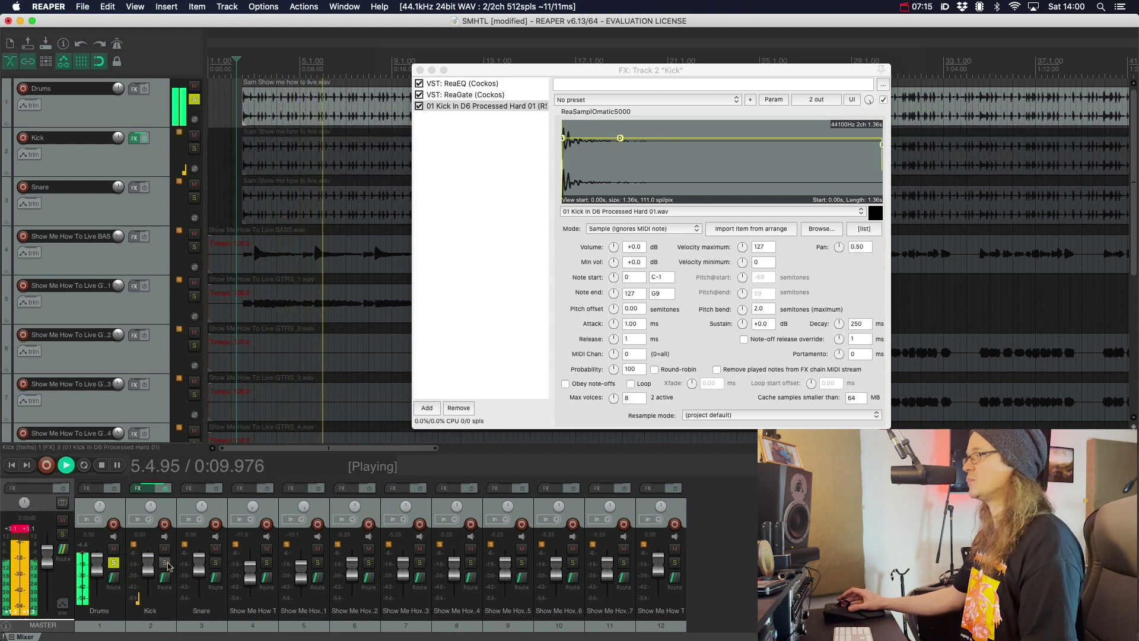
pyautogui.click(166, 563)
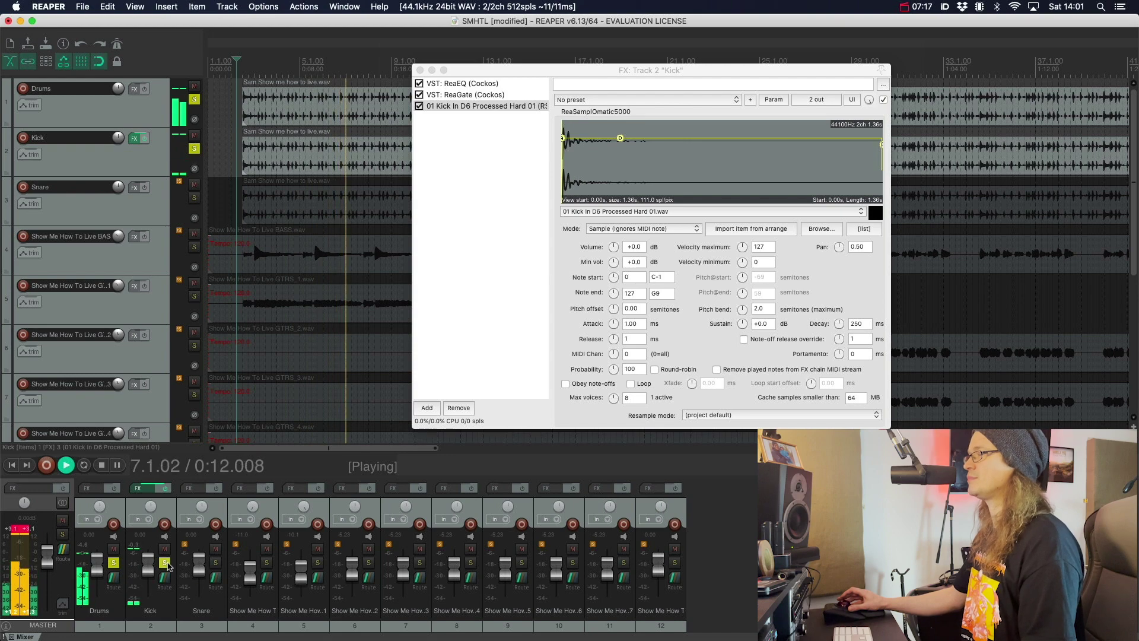
pyautogui.press('space')
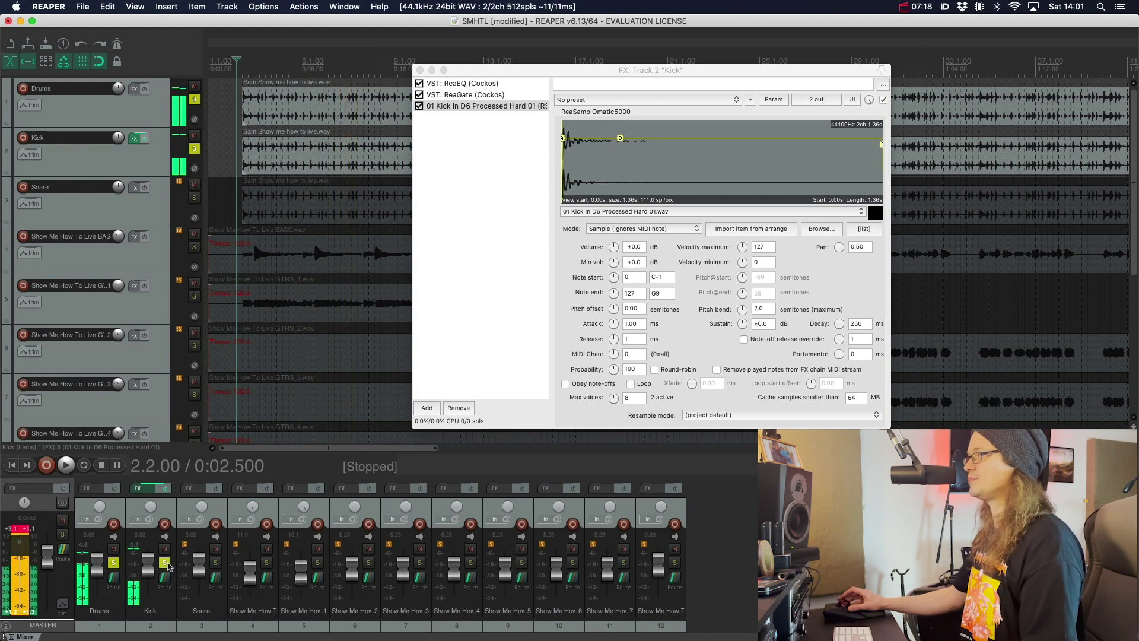
pyautogui.click(24, 527)
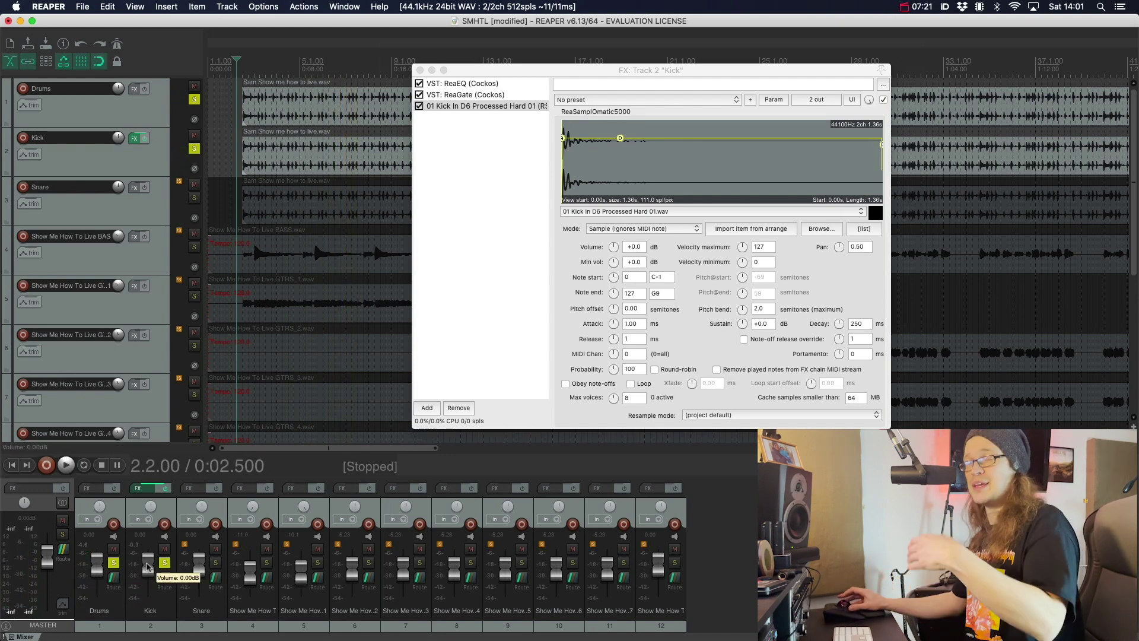
# Step: Select only Kick, unsolo the Drums and Kick tracks, and mute Snare
pyautogui.click(116, 626)
pyautogui.keyDown('shift'); pyautogui.click(153, 624); pyautogui.keyUp('shift')
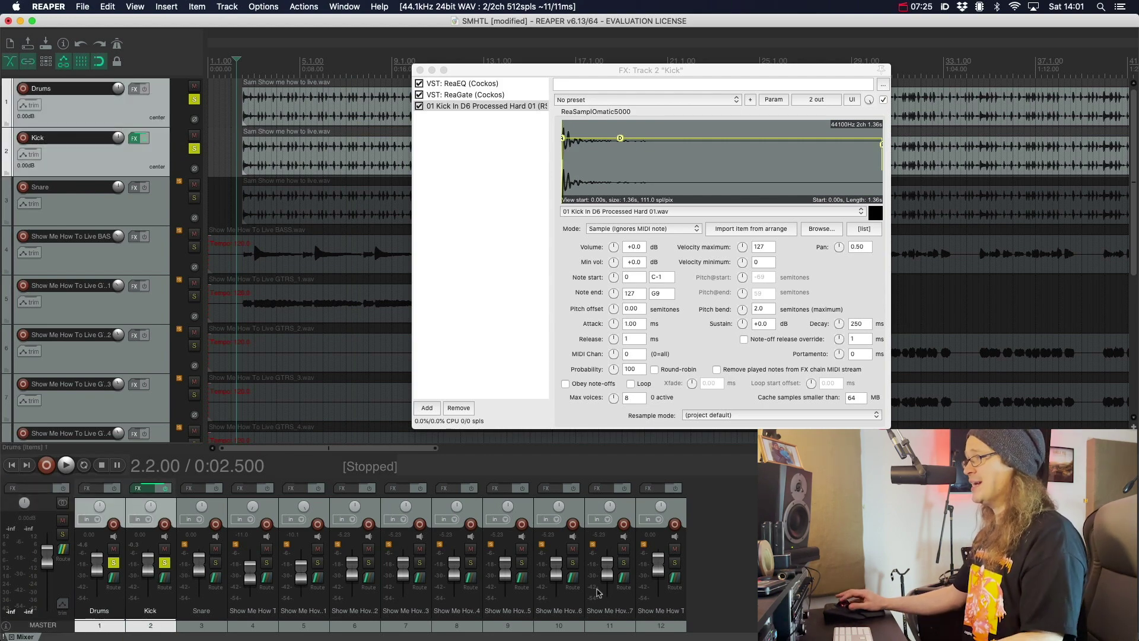
pyautogui.click(168, 624)
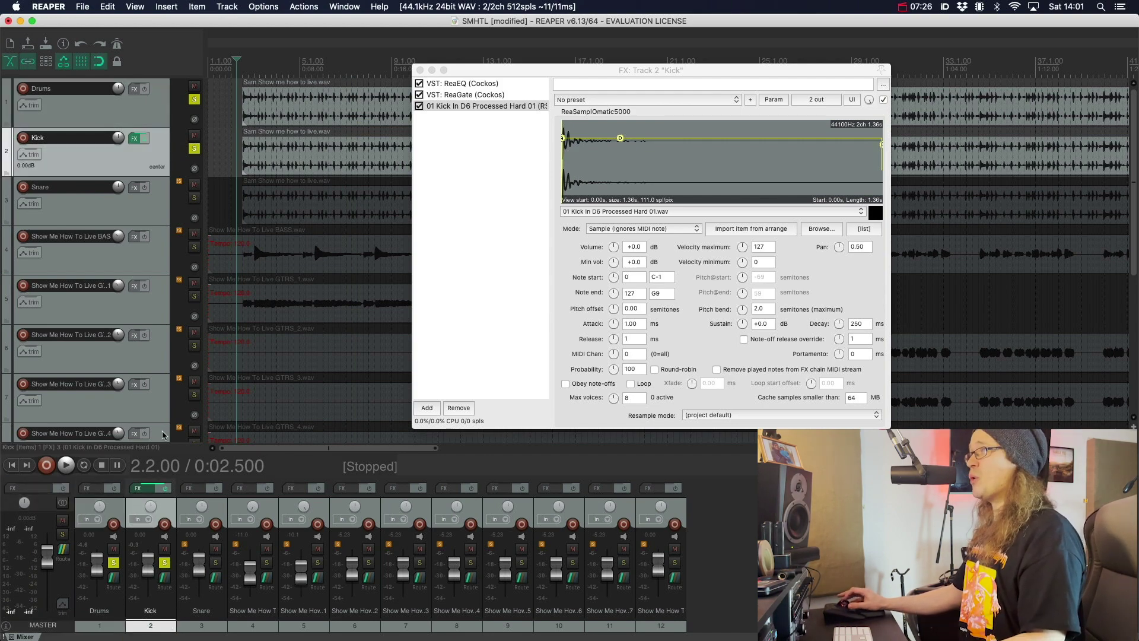
pyautogui.click(193, 99)
pyautogui.click(194, 149)
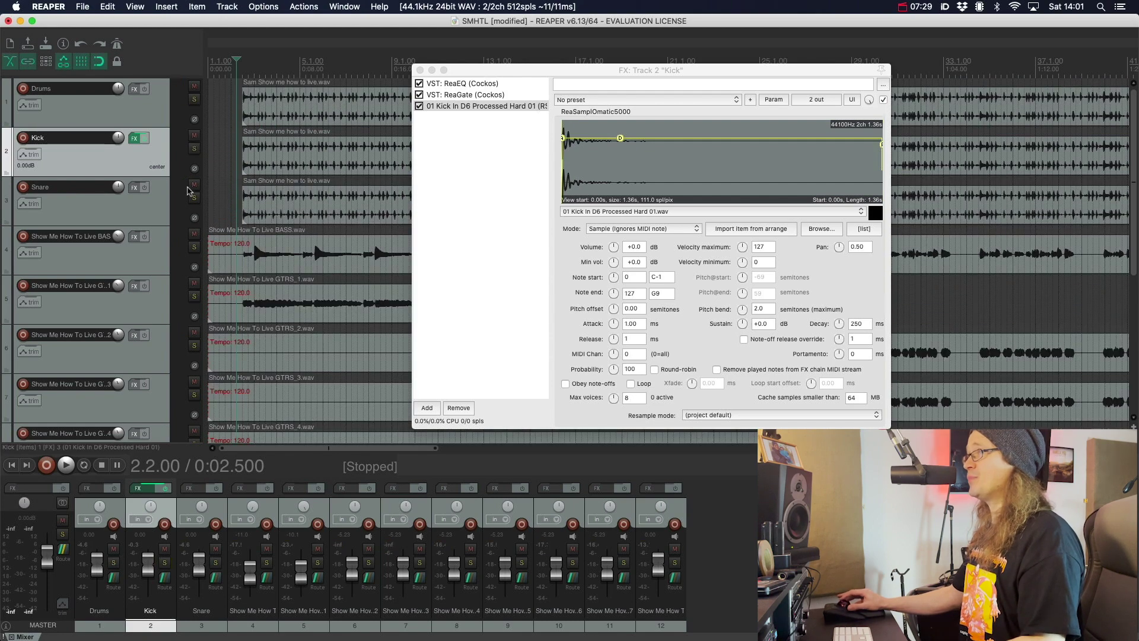
pyautogui.click(193, 186)
# Step: Close the Kick FX window, play the mix from about 0:19, then unmute Snare
pyautogui.click(420, 70)
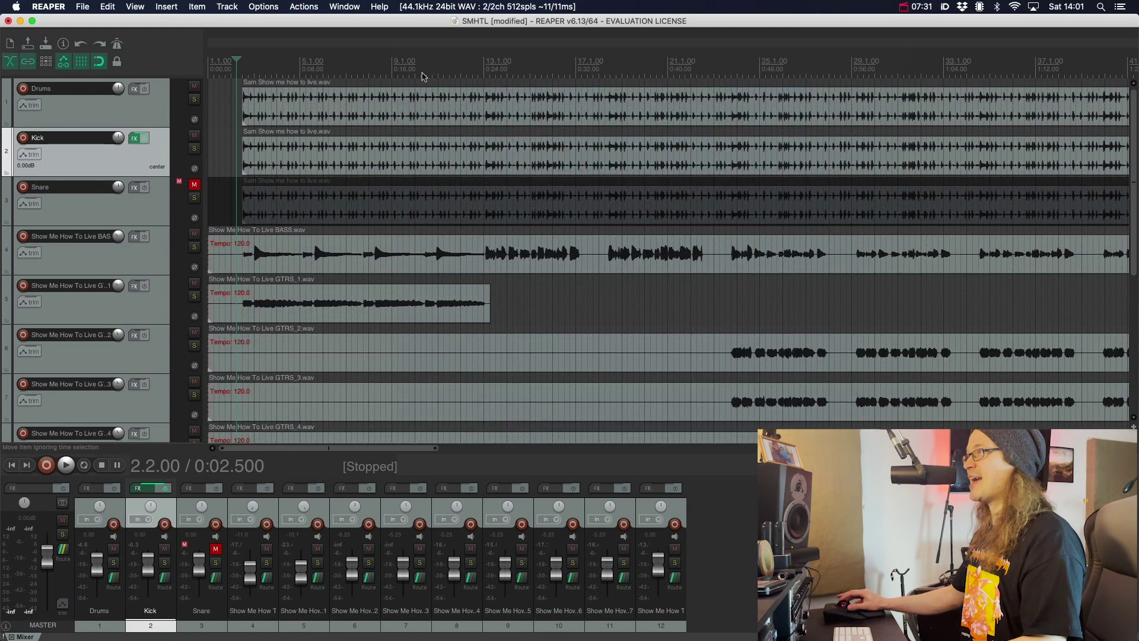
pyautogui.click(432, 95)
pyautogui.press('space')
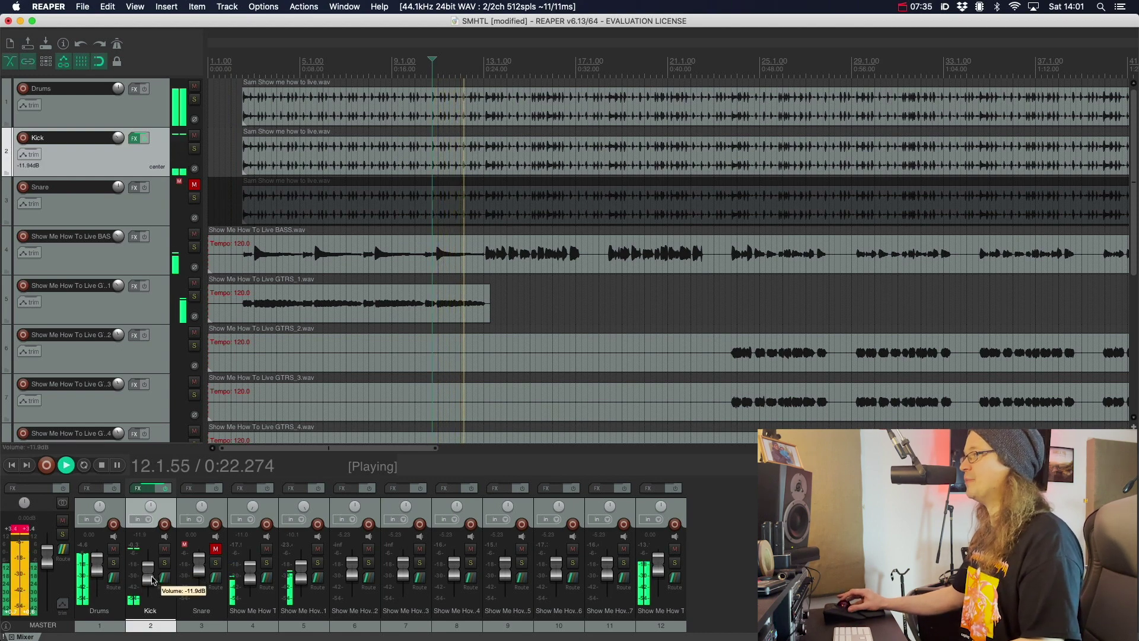
pyautogui.click(12, 530)
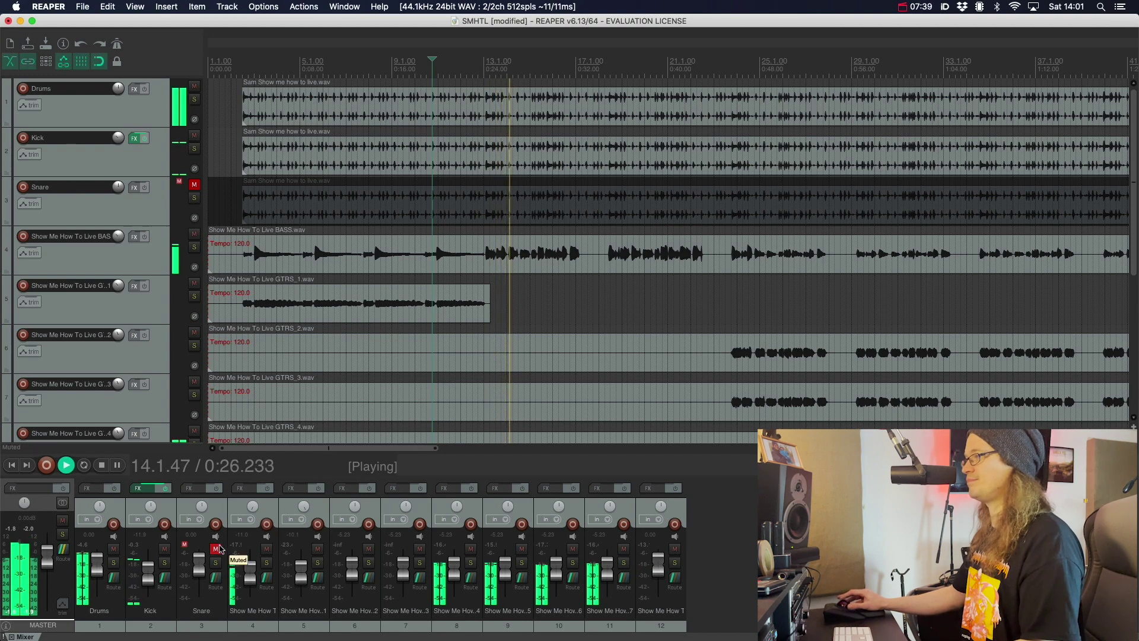
pyautogui.press('space')
pyautogui.click(216, 549)
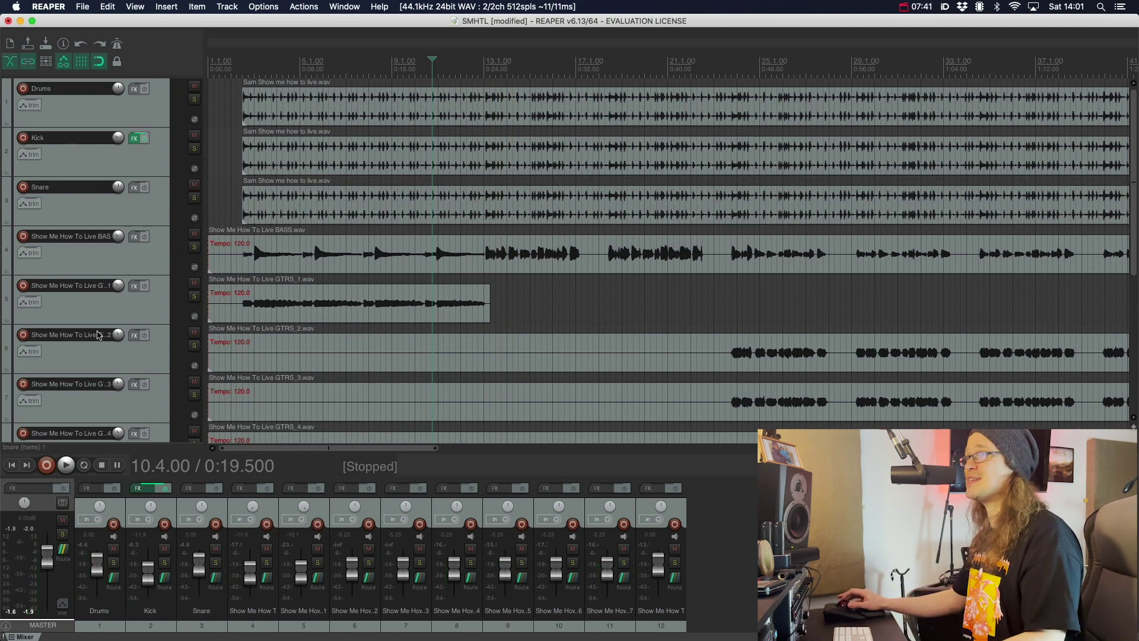
# Step: Add ReaEQ (Cockos) to the Snare track's effects chain
pyautogui.click(98, 212)
pyautogui.click(135, 188)
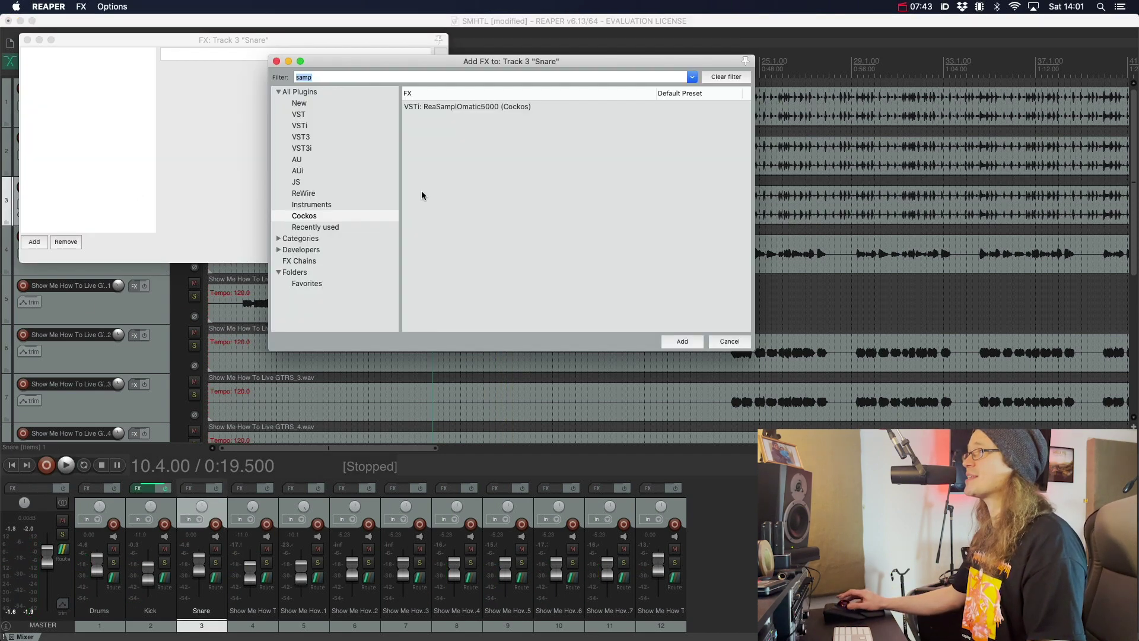
pyautogui.write('eq')
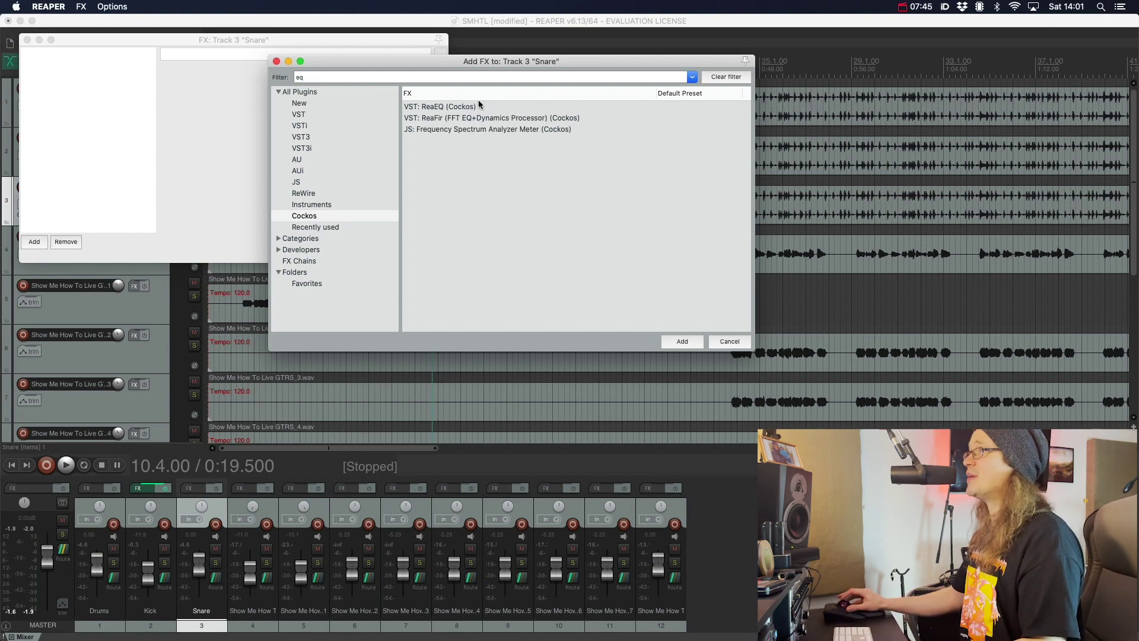
pyautogui.click(479, 107)
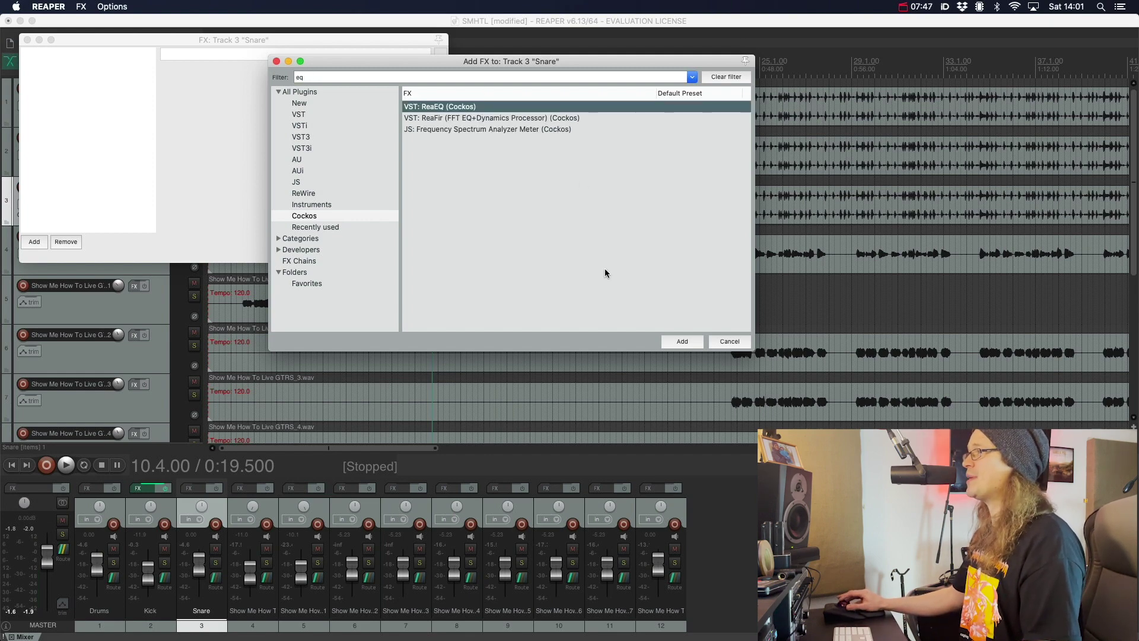
pyautogui.click(682, 342)
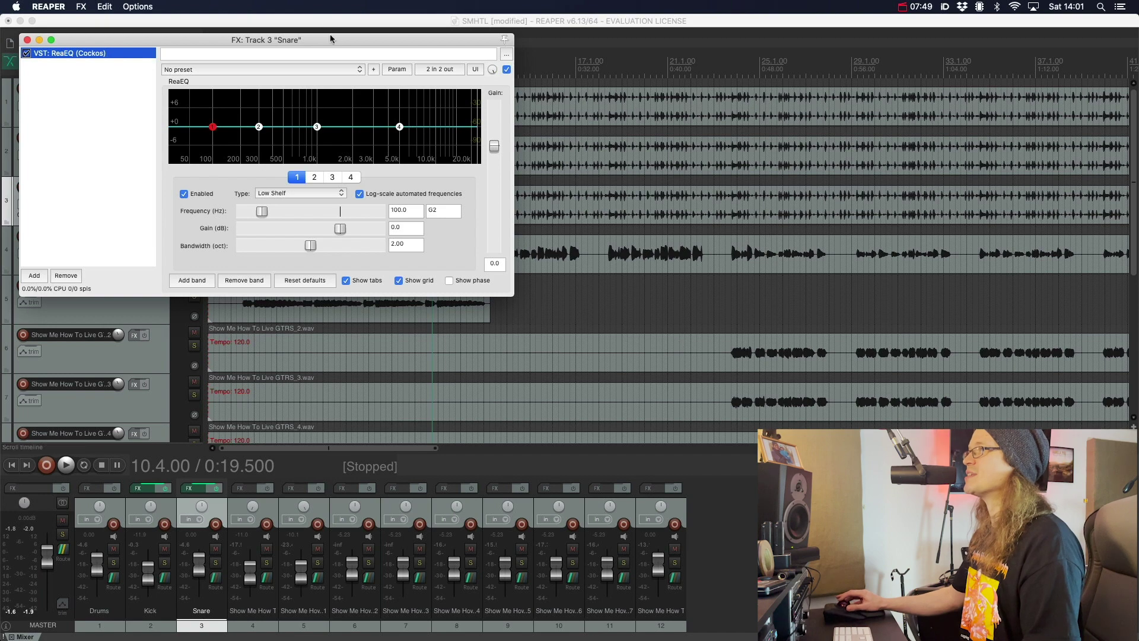
# Step: Move the FX window aside and solo the Snare track
pyautogui.moveTo(334, 44); pyautogui.dragTo(578, 52)
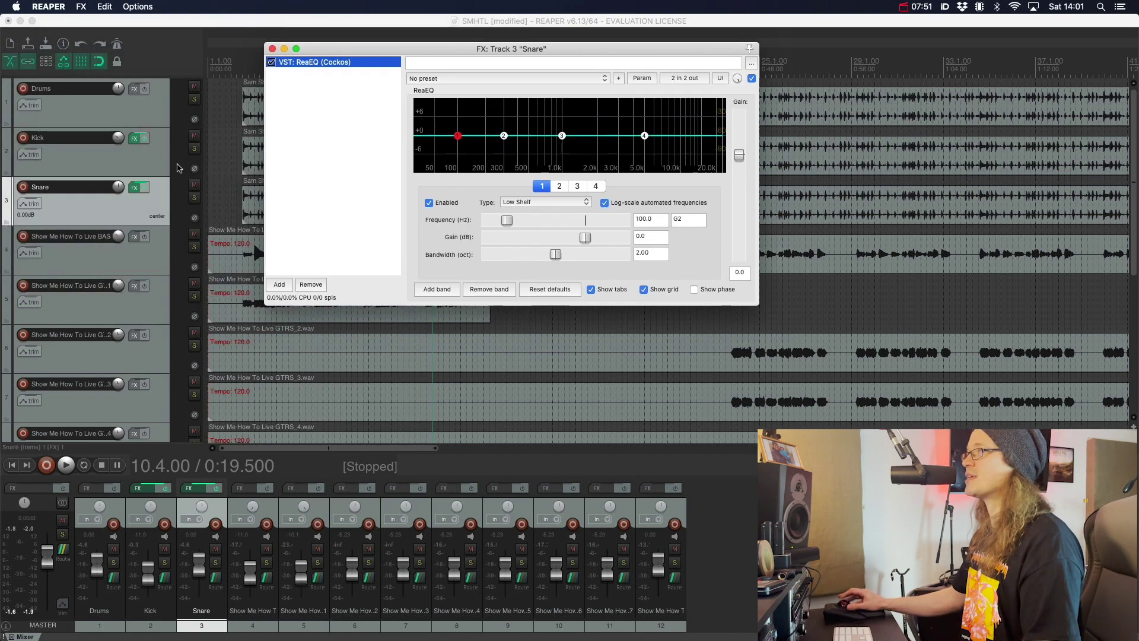
pyautogui.click(194, 199)
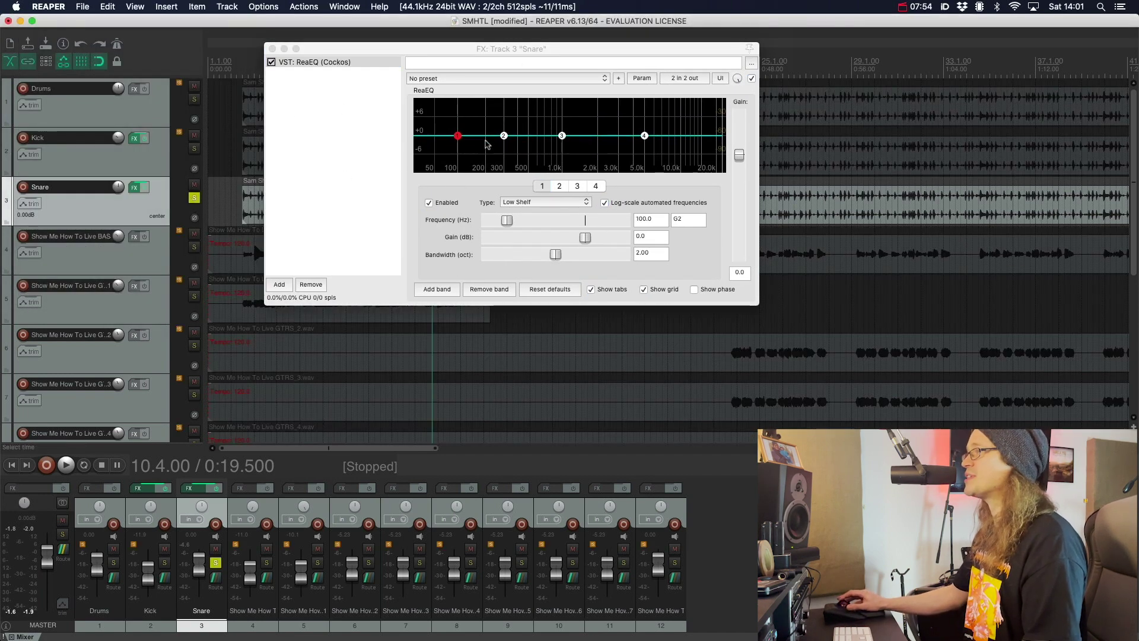
pyautogui.moveTo(457, 135)
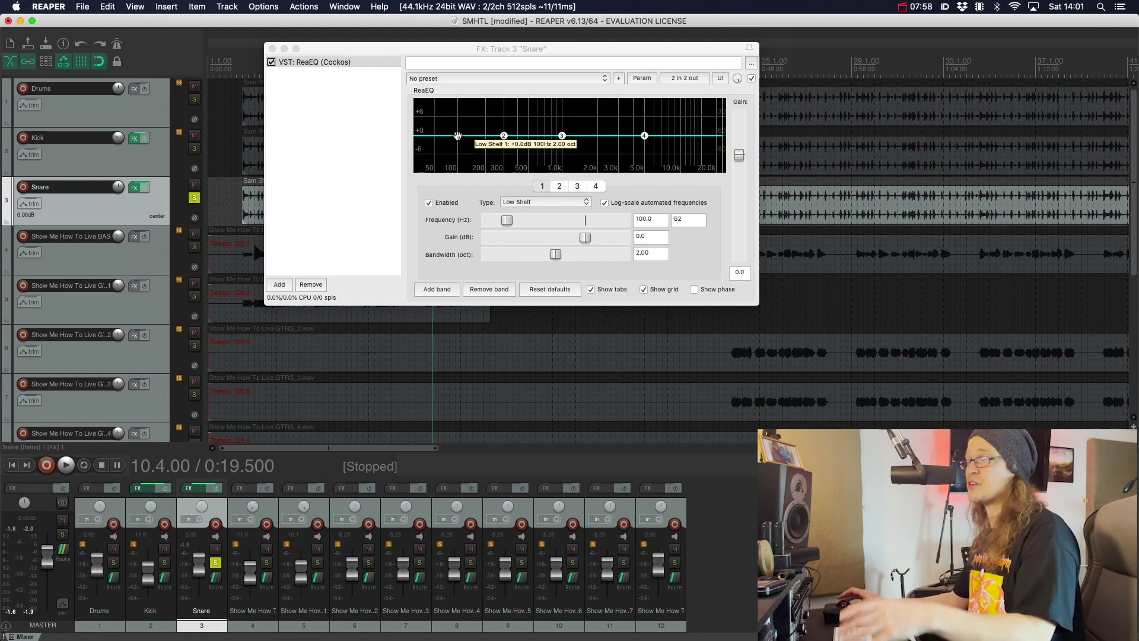
# Step: Make band 1 a high-pass near 118 Hz and band 4 a low-pass near 742 Hz
pyautogui.press('space')
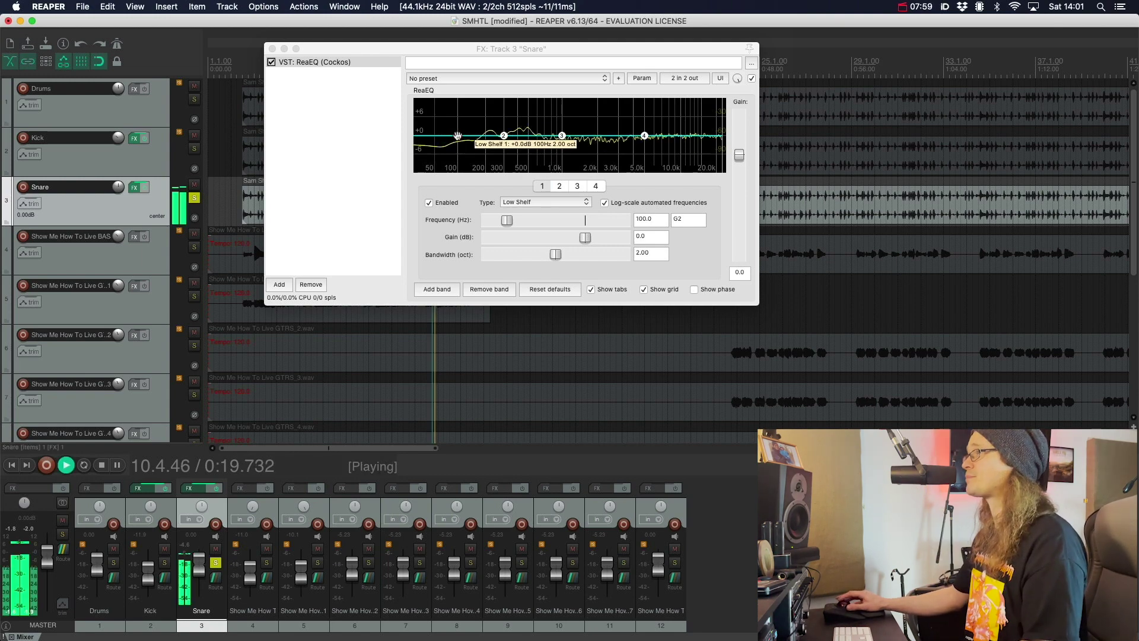
pyautogui.click(529, 202)
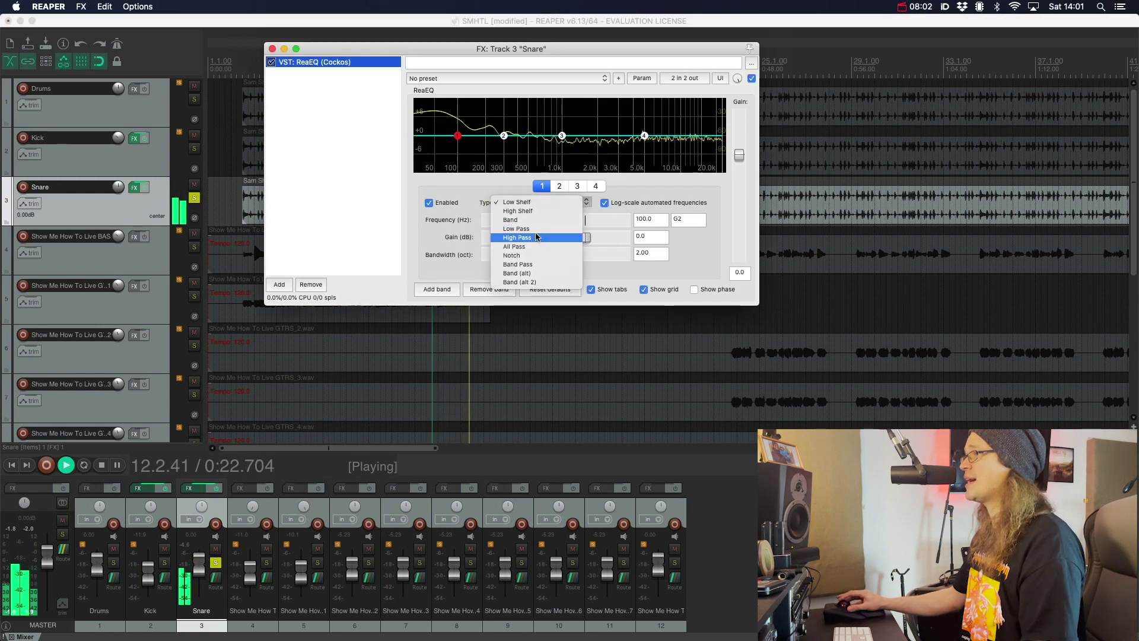
pyautogui.click(517, 238)
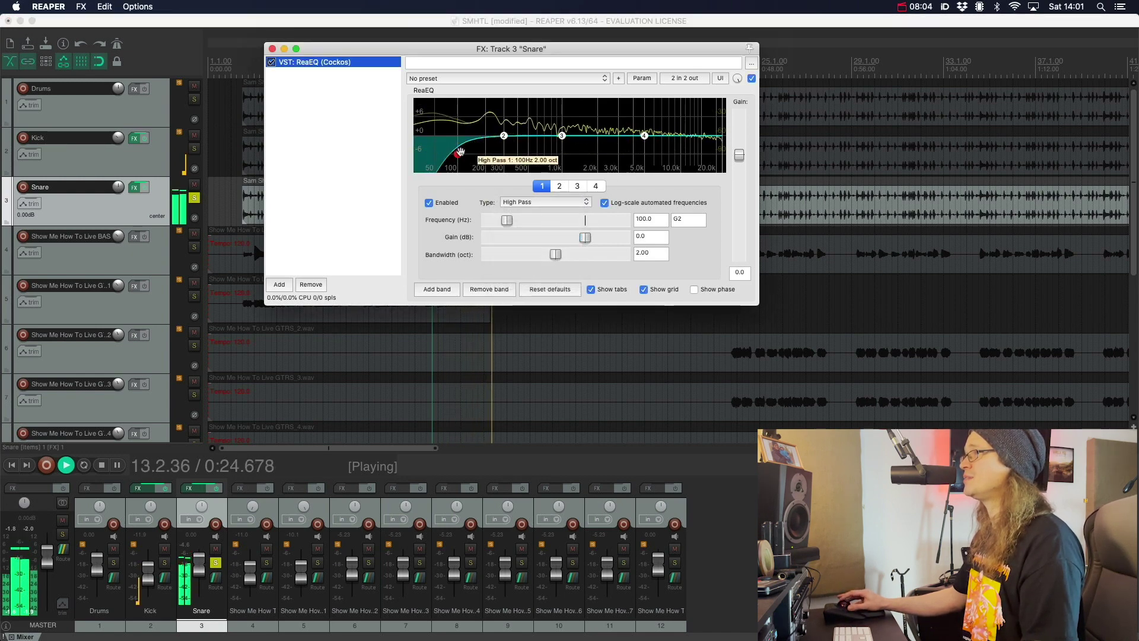
pyautogui.moveTo(462, 154); pyautogui.dragTo(468, 152)
pyautogui.press('space')
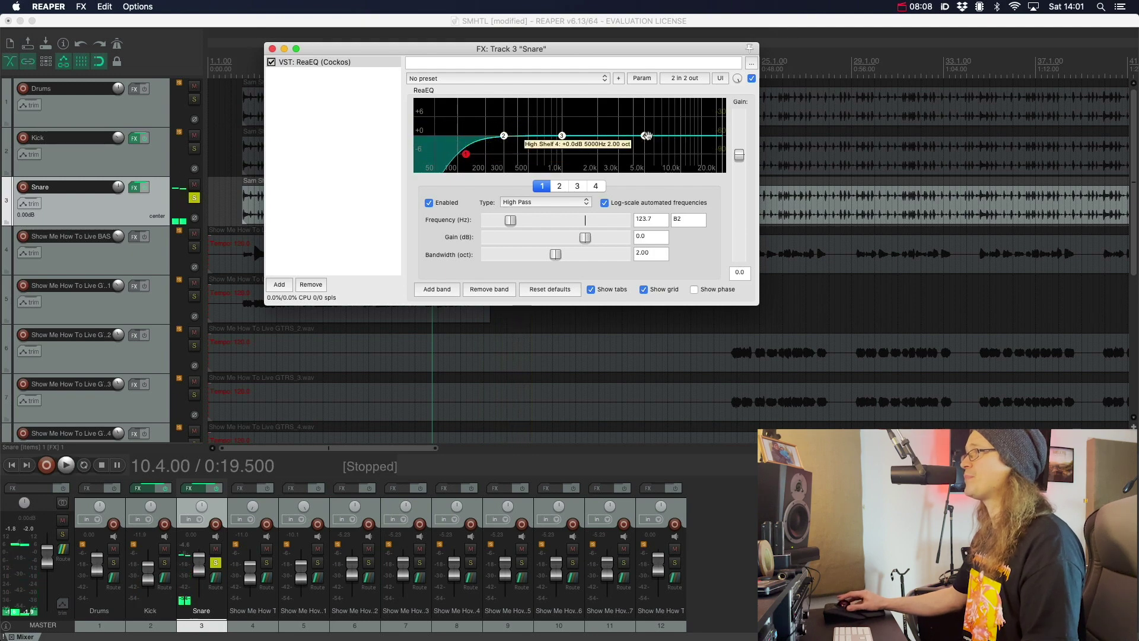
pyautogui.click(596, 186)
pyautogui.click(587, 202)
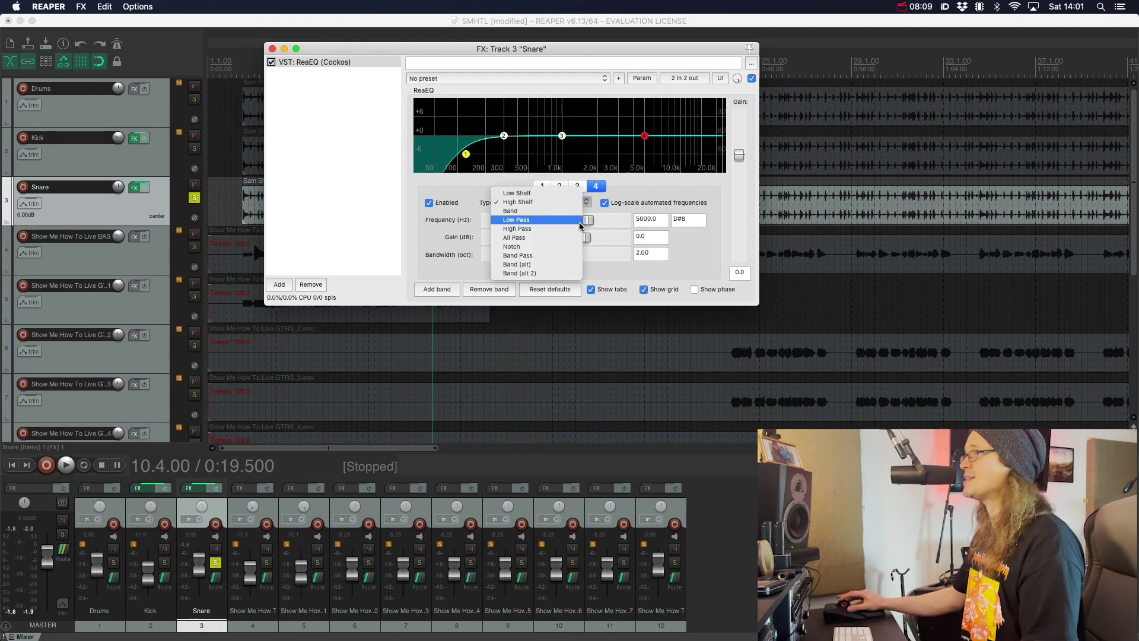
pyautogui.click(516, 219)
pyautogui.moveTo(646, 154); pyautogui.dragTo(547, 154)
# Step: Refine while listening: high-pass near 166 Hz, band 2 narrowed to a +11.8 dB boost at 247 Hz
pyautogui.press('space')
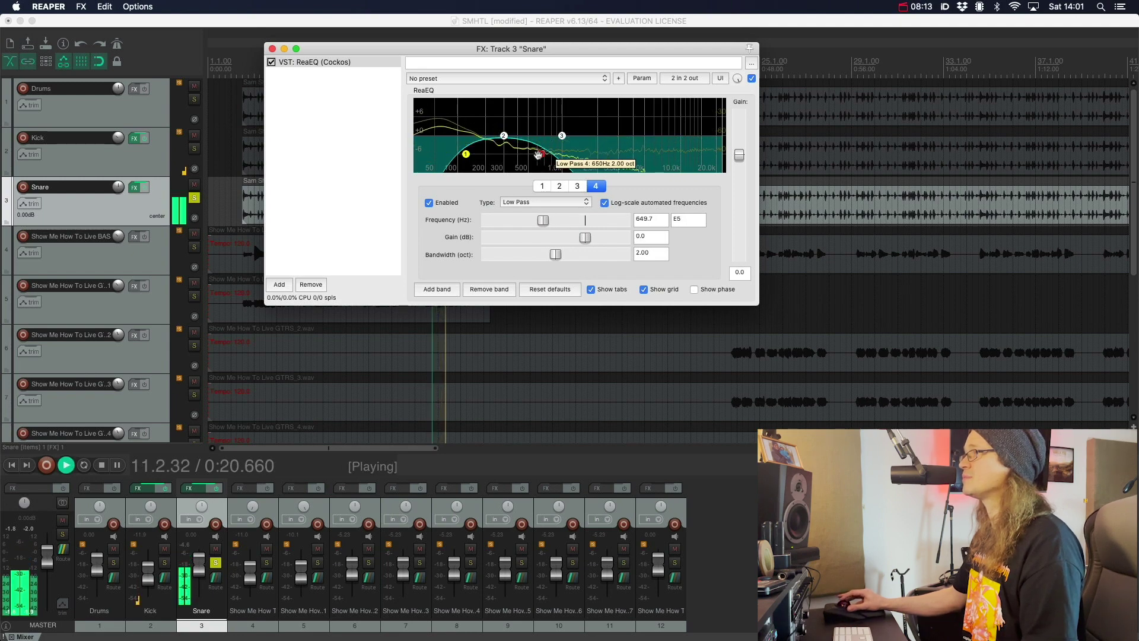
pyautogui.moveTo(465, 154); pyautogui.dragTo(489, 106)
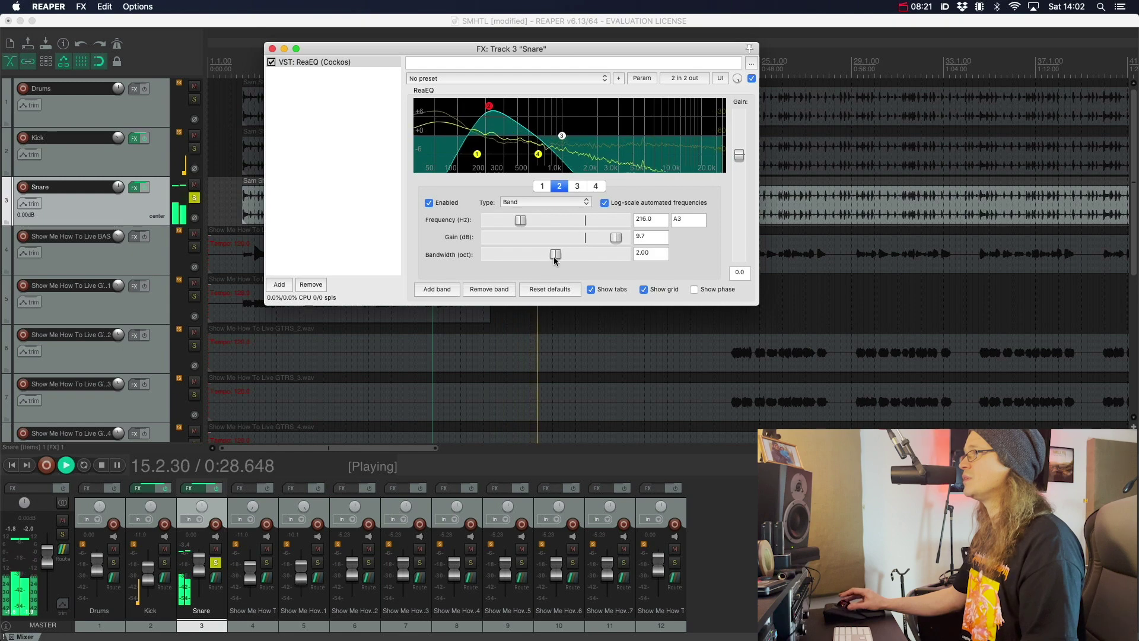
pyautogui.moveTo(554, 255); pyautogui.dragTo(500, 255)
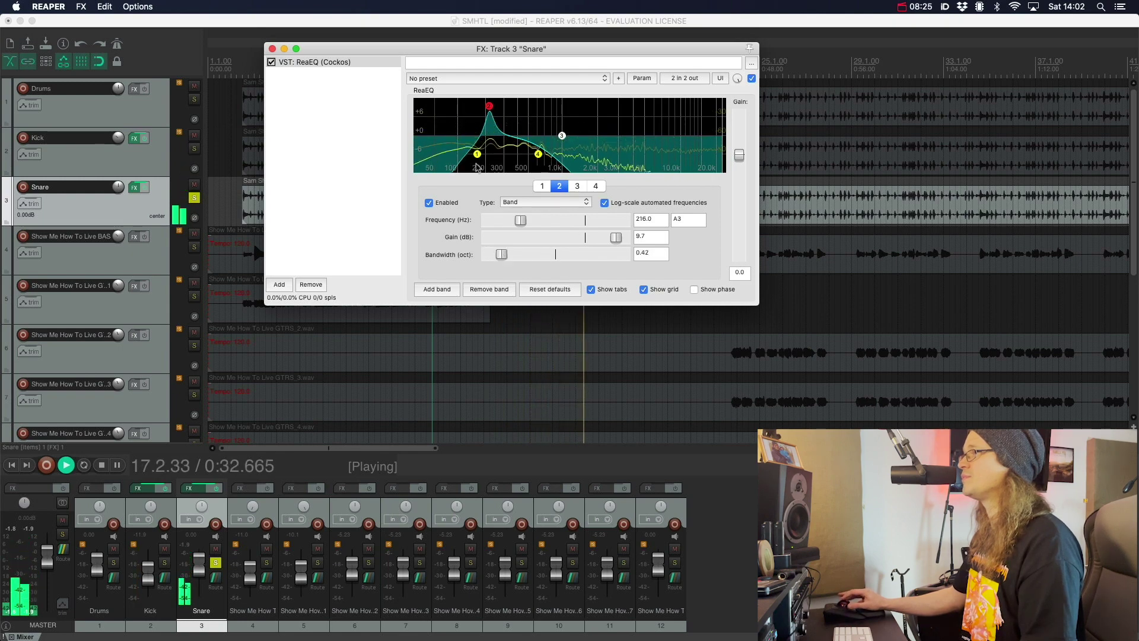
pyautogui.press('space')
pyautogui.moveTo(478, 155); pyautogui.dragTo(479, 156)
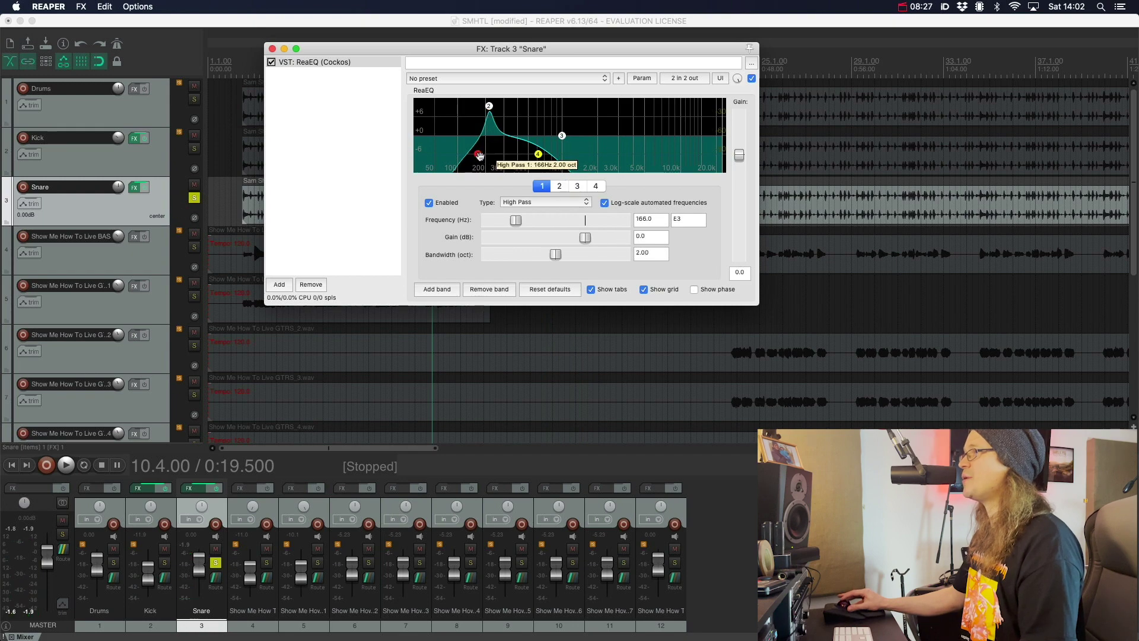
pyautogui.moveTo(489, 107); pyautogui.dragTo(495, 99)
pyautogui.press('space')
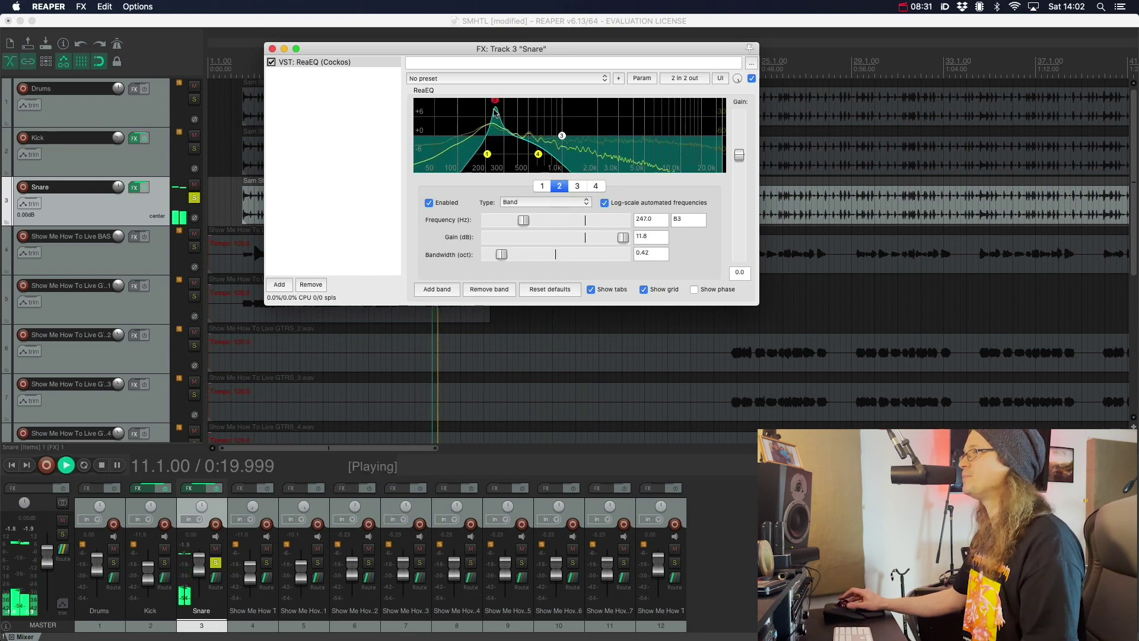
pyautogui.press('space')
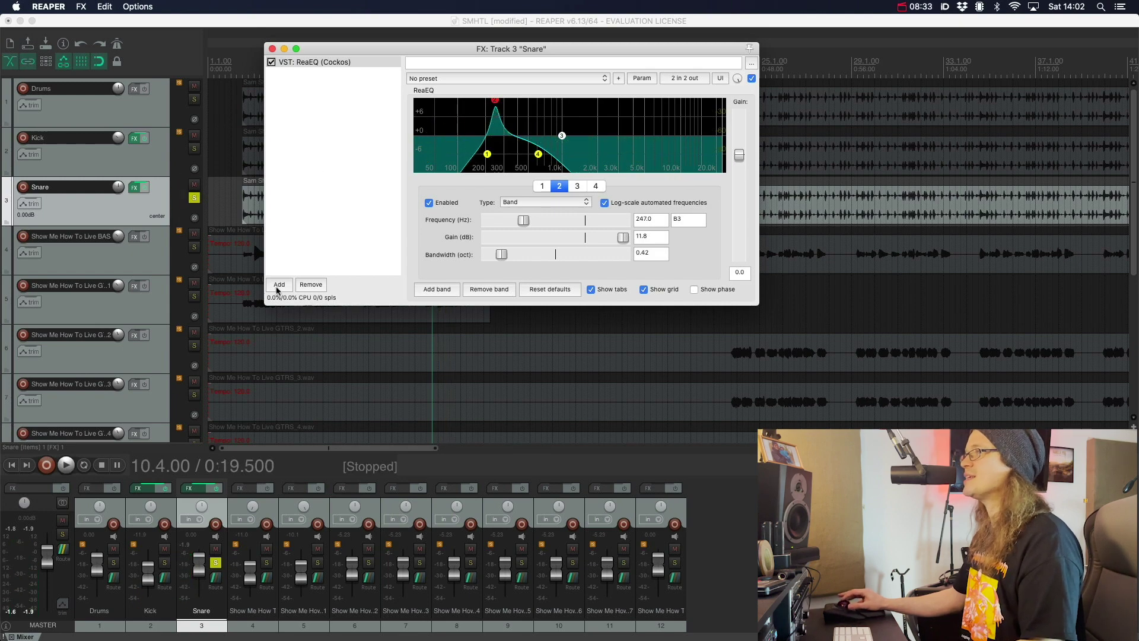
# Step: Add ReaGate after ReaEQ in the Snare effects chain
pyautogui.click(279, 285)
pyautogui.write('gate')
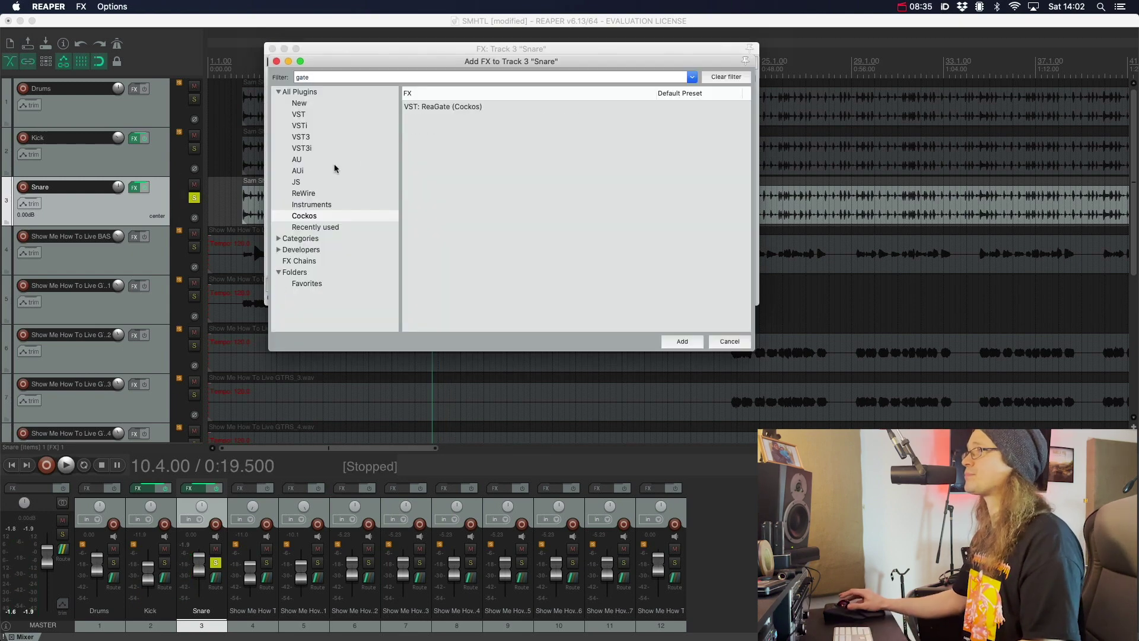
pyautogui.click(432, 108)
pyautogui.click(682, 343)
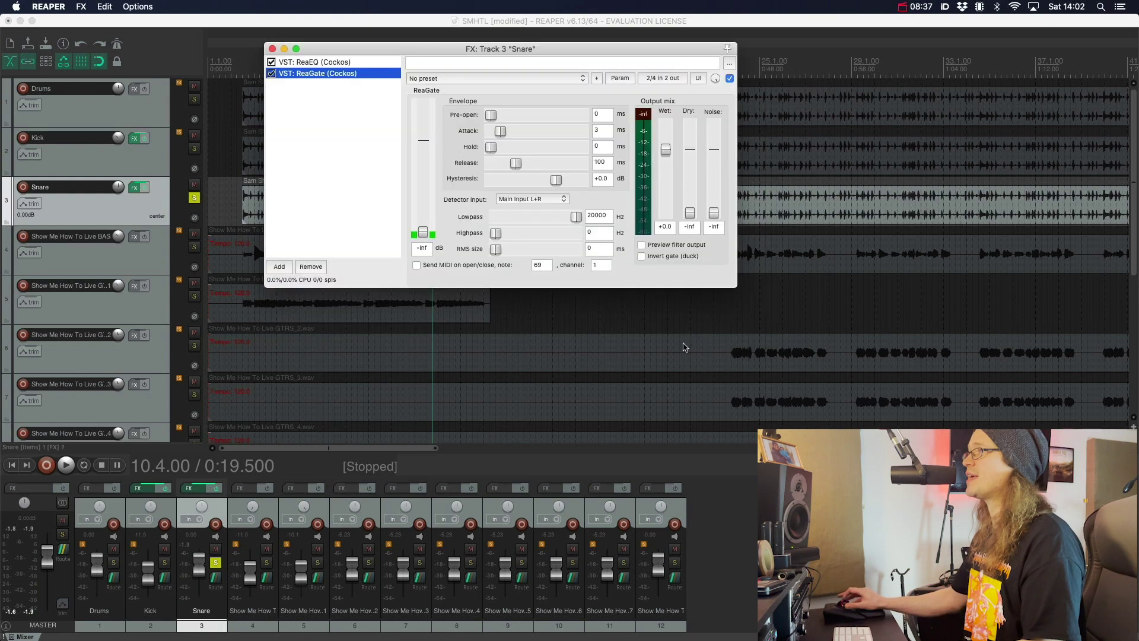
# Step: During playback, raise the ReaGate threshold to about -14.9 dB and enable Send MIDI on open/close
pyautogui.press('space')
pyautogui.moveTo(429, 235); pyautogui.dragTo(428, 179)
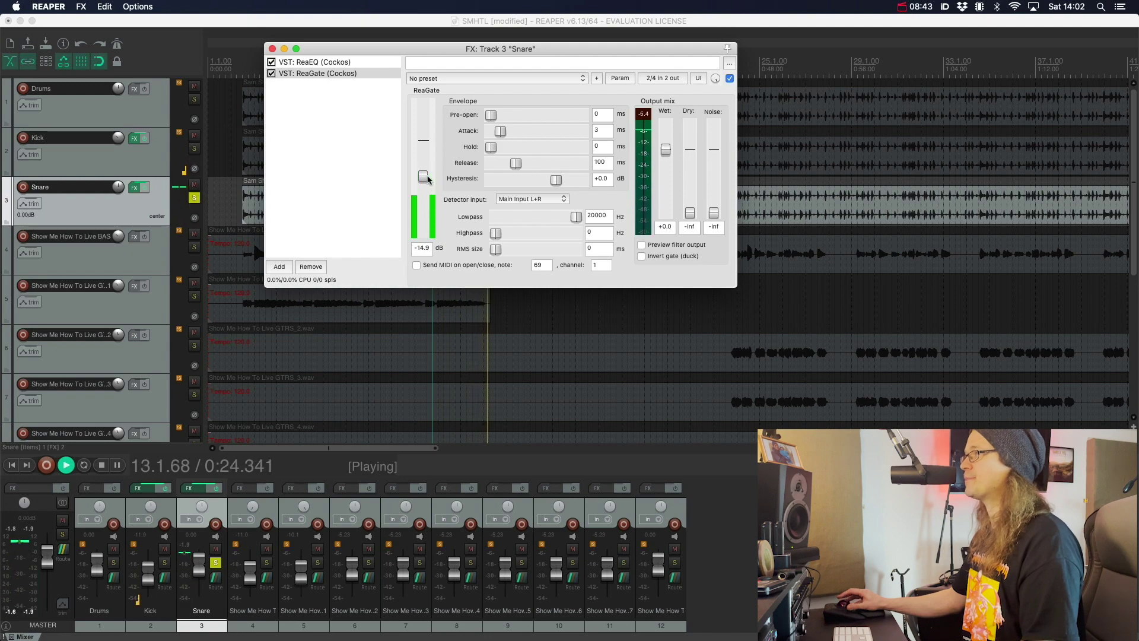
pyautogui.click(417, 265)
pyautogui.press('space')
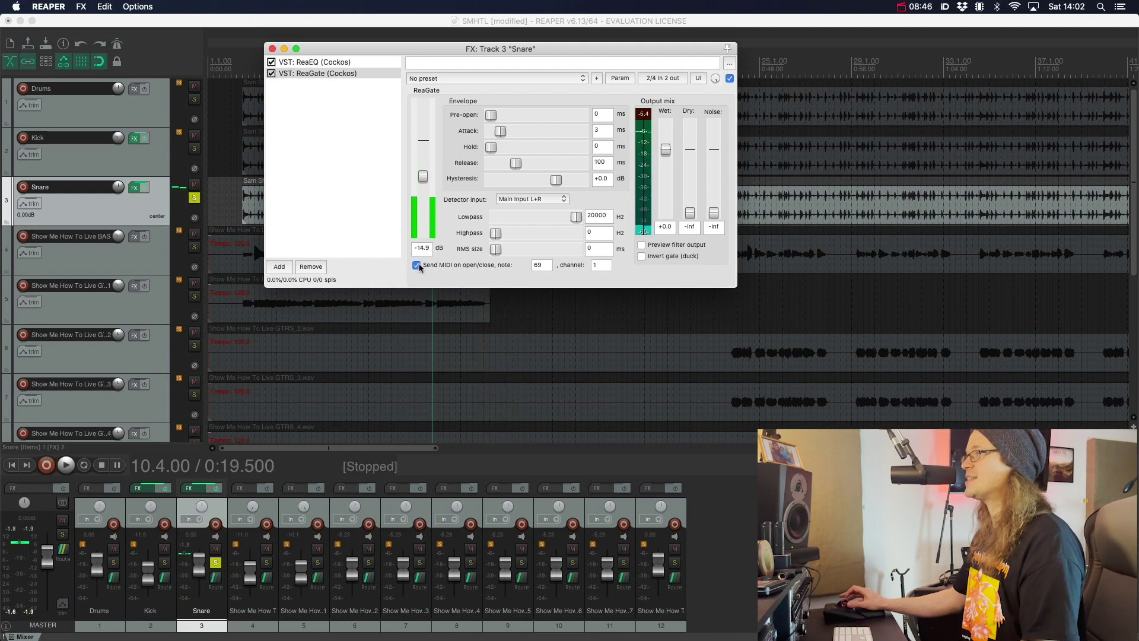
pyautogui.click(289, 266)
# Step: Add ReaSamplOmatic5000 to the Snare chain after ReaGate
pyautogui.write('samp')
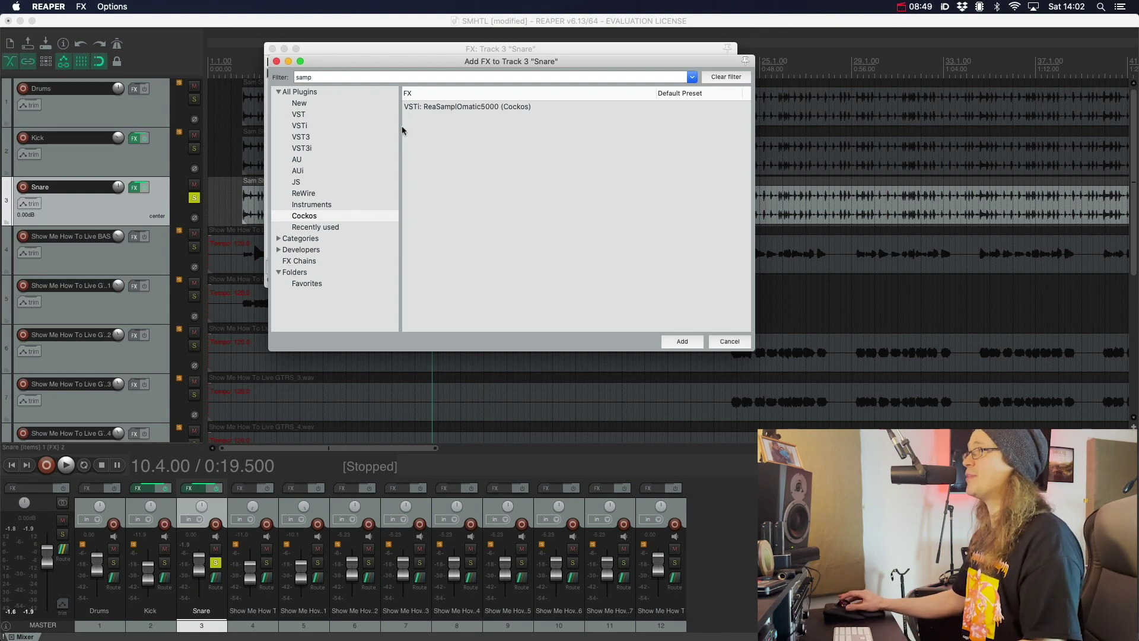
pyautogui.click(435, 108)
pyautogui.click(682, 341)
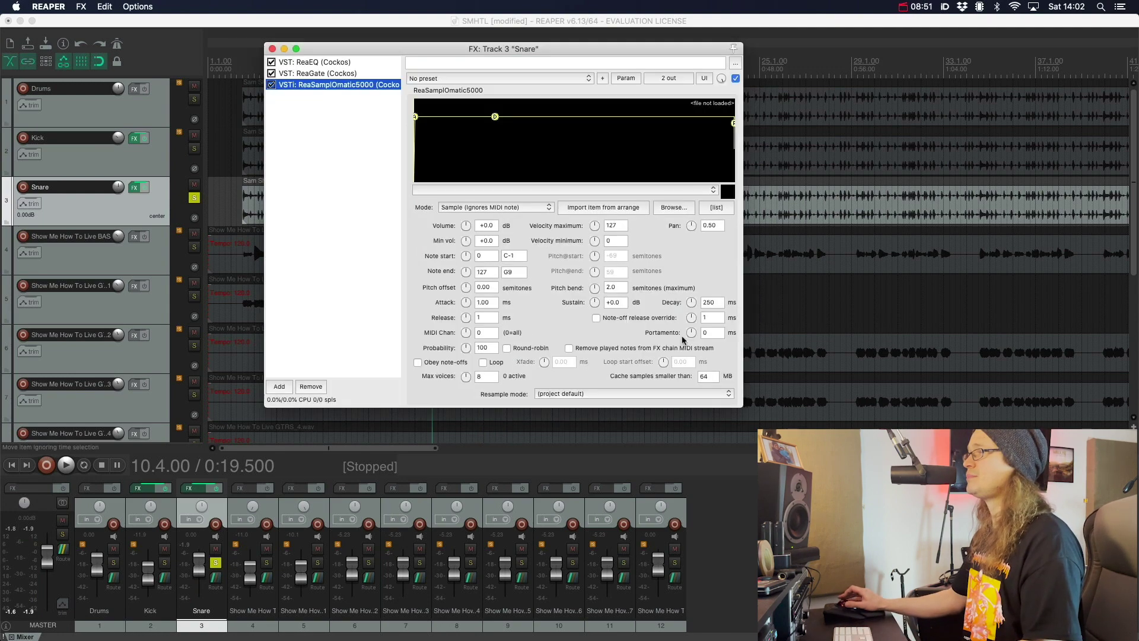
# Step: Load Medium Brass Snare 1 Hard 06.wav into the sampler and play the project to hear it
pyautogui.click(677, 207)
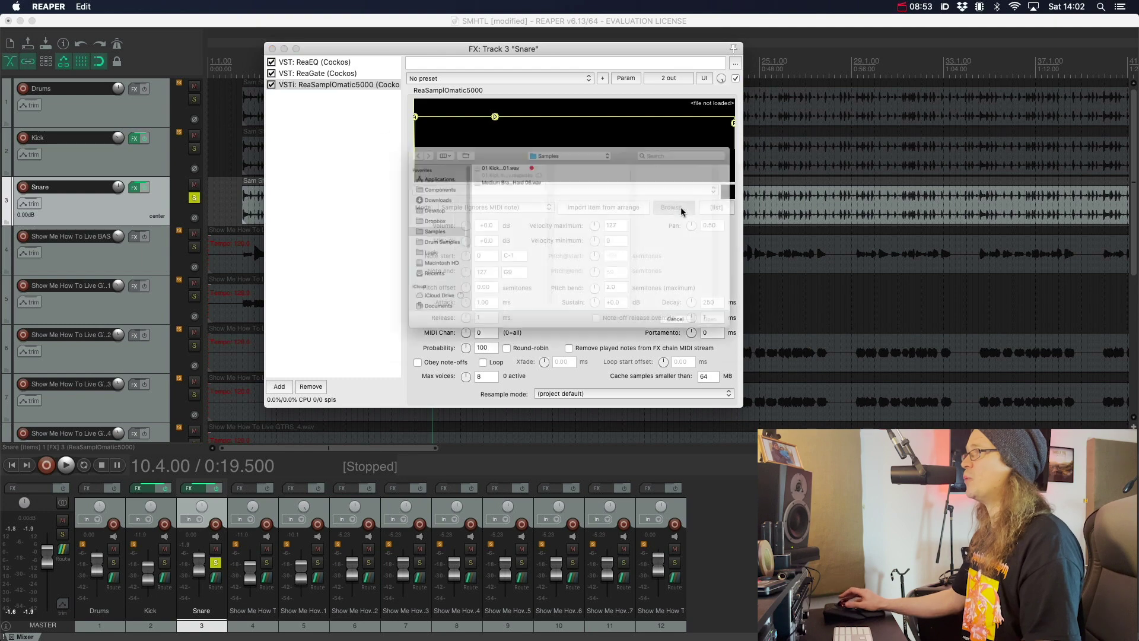
pyautogui.click(468, 157)
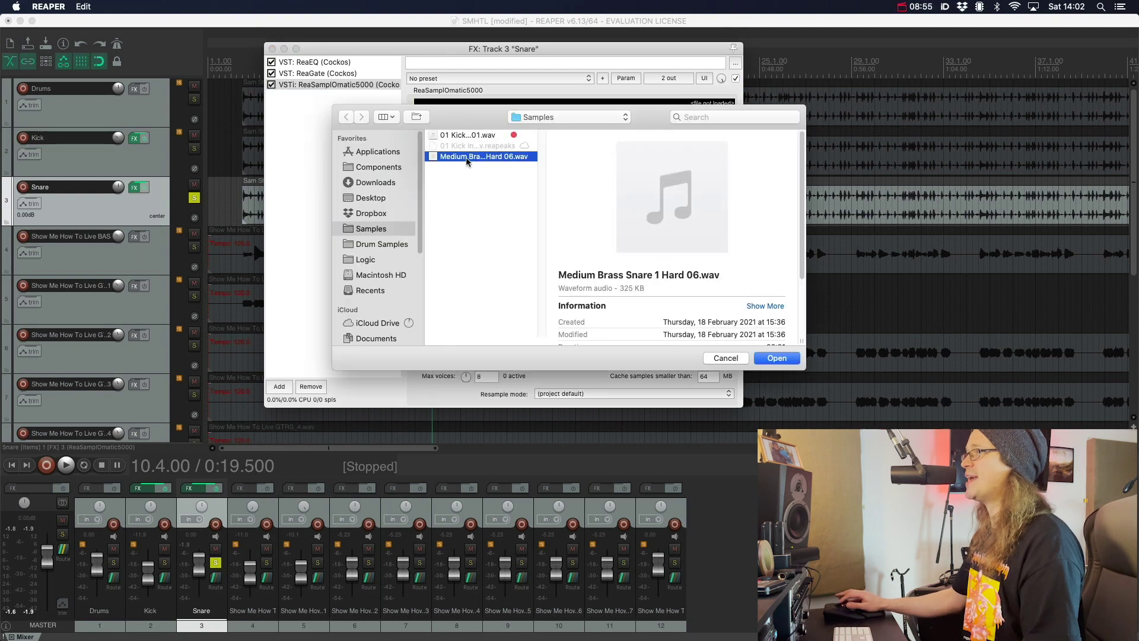
pyautogui.click(772, 359)
pyautogui.moveTo(495, 52); pyautogui.dragTo(620, 38)
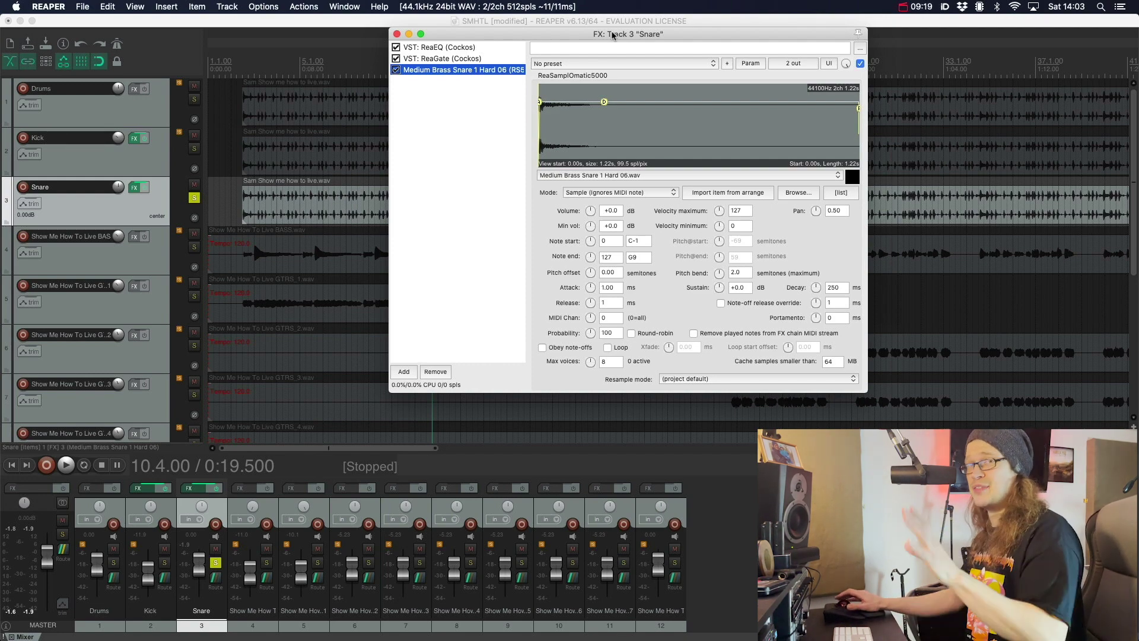
pyautogui.press('space')
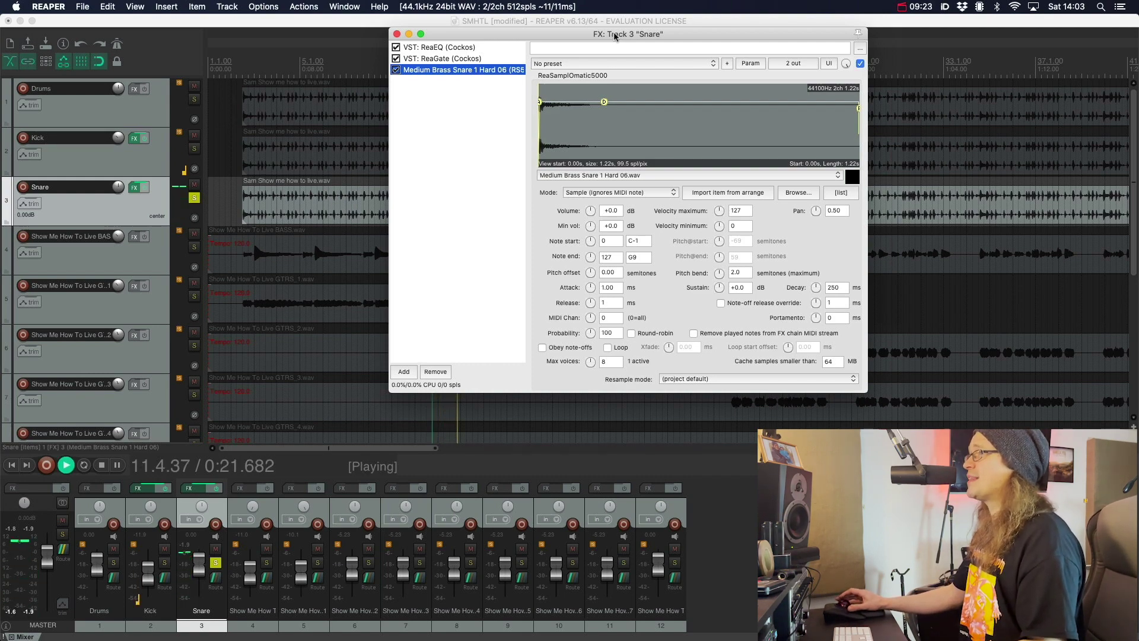
# Step: Solo Kick with Snare, lower Snare to about -11.9 dB, close the FX window, then unsolo both
pyautogui.click(194, 150)
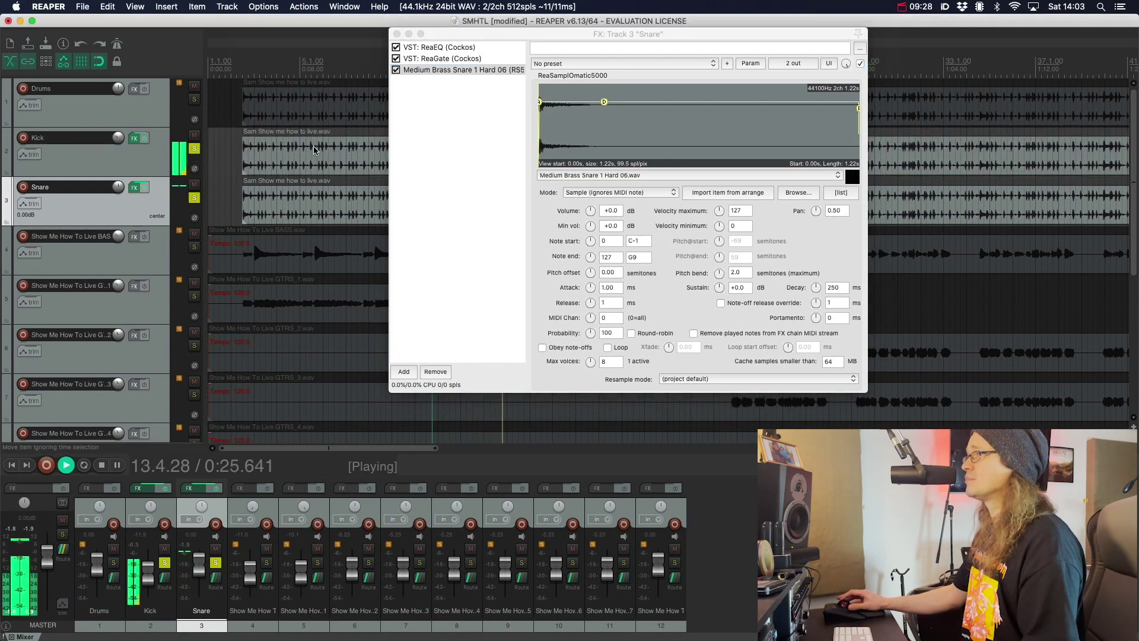
pyautogui.moveTo(199, 556); pyautogui.dragTo(202, 570)
pyautogui.press('space')
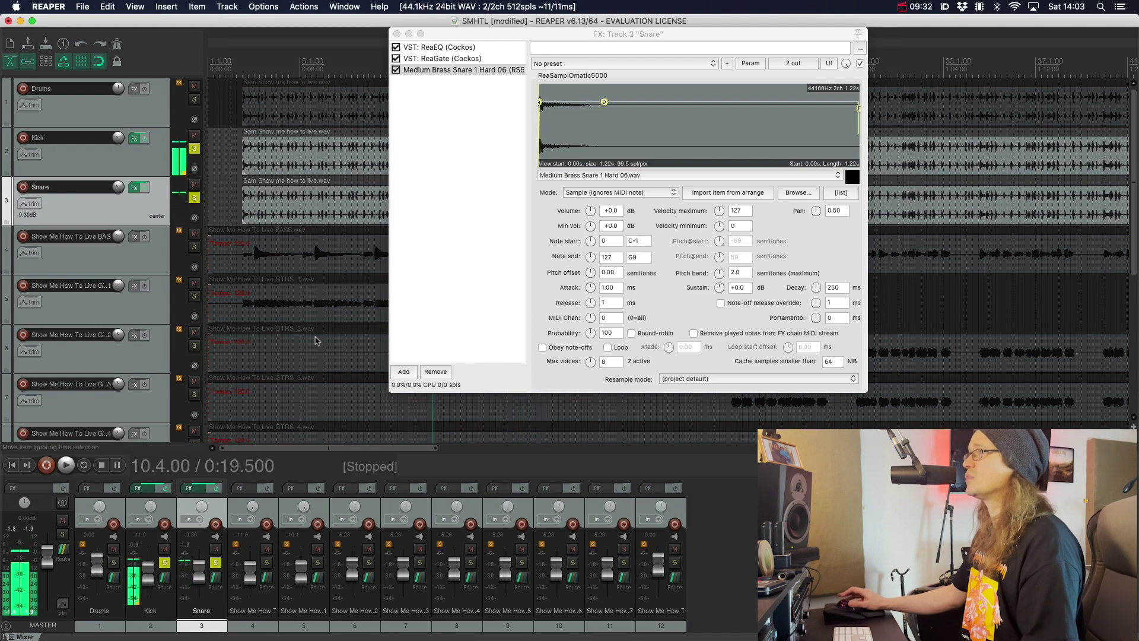
pyautogui.click(397, 34)
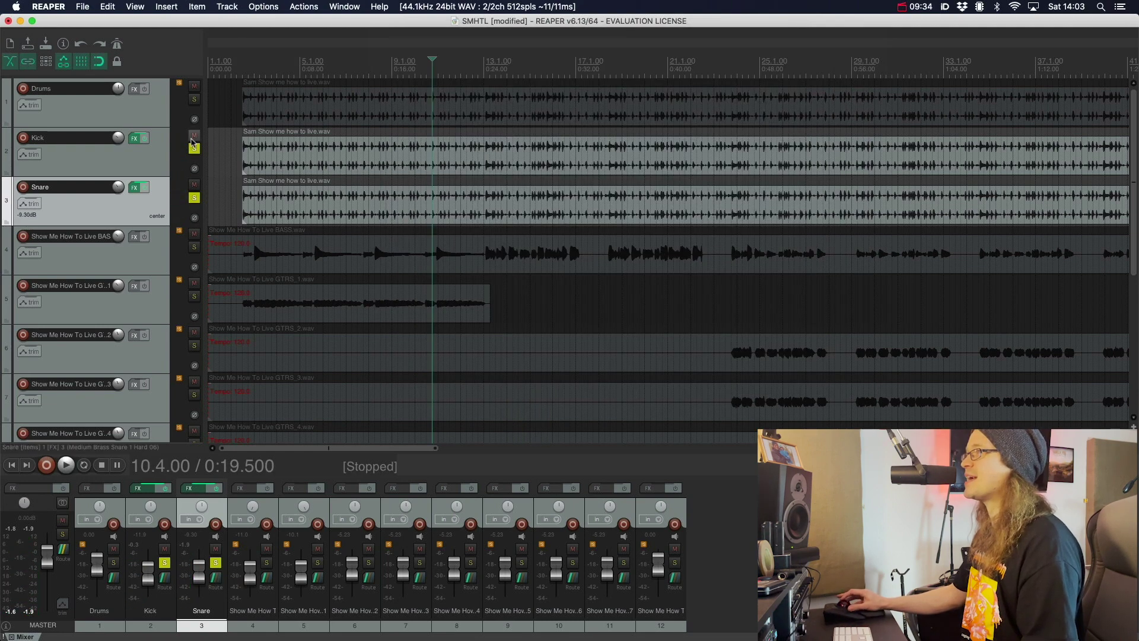
pyautogui.click(194, 148)
pyautogui.click(194, 198)
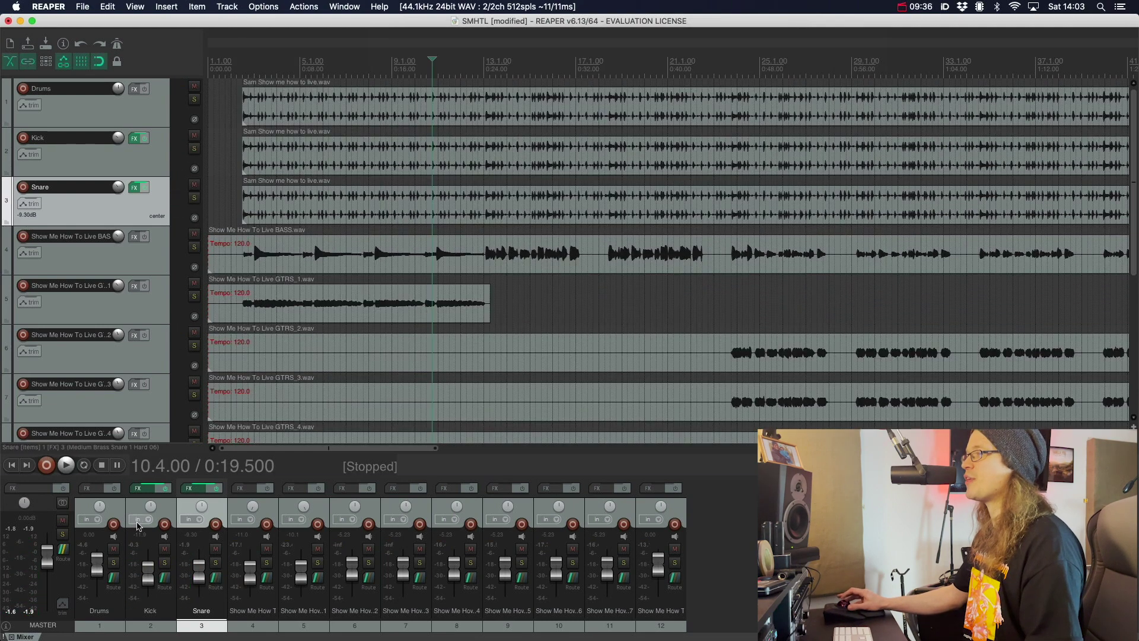
# Step: Mute Kick and Snare together and play the mix to compare, then unmute them
pyautogui.click(156, 624)
pyautogui.keyDown('shift'); pyautogui.click(197, 625); pyautogui.keyUp('shift')
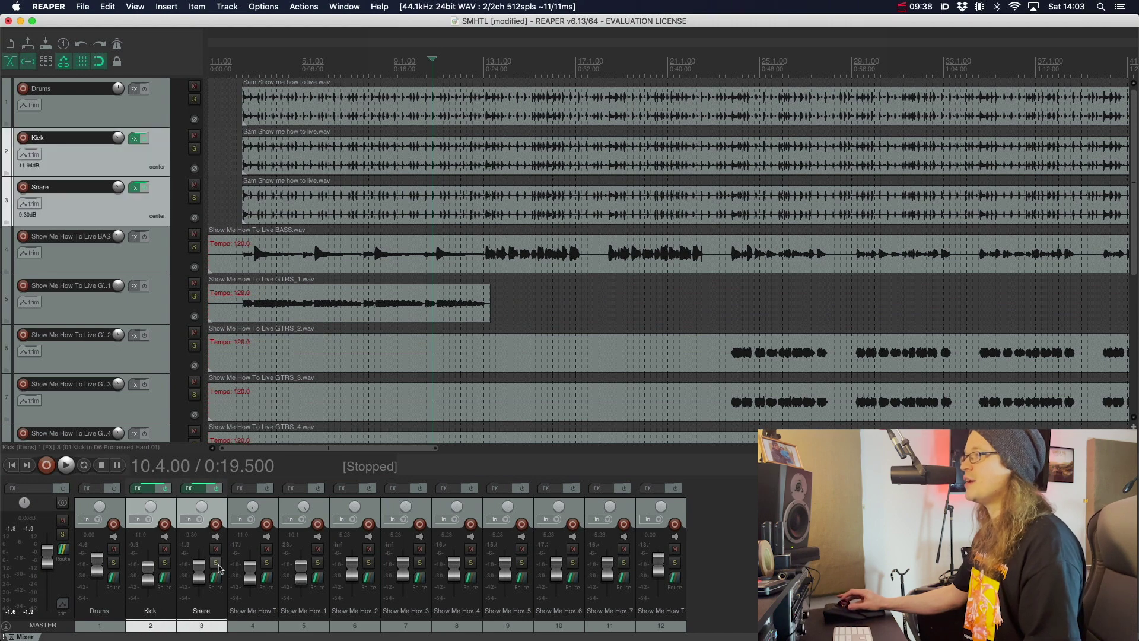
pyautogui.click(216, 550)
pyautogui.press('space')
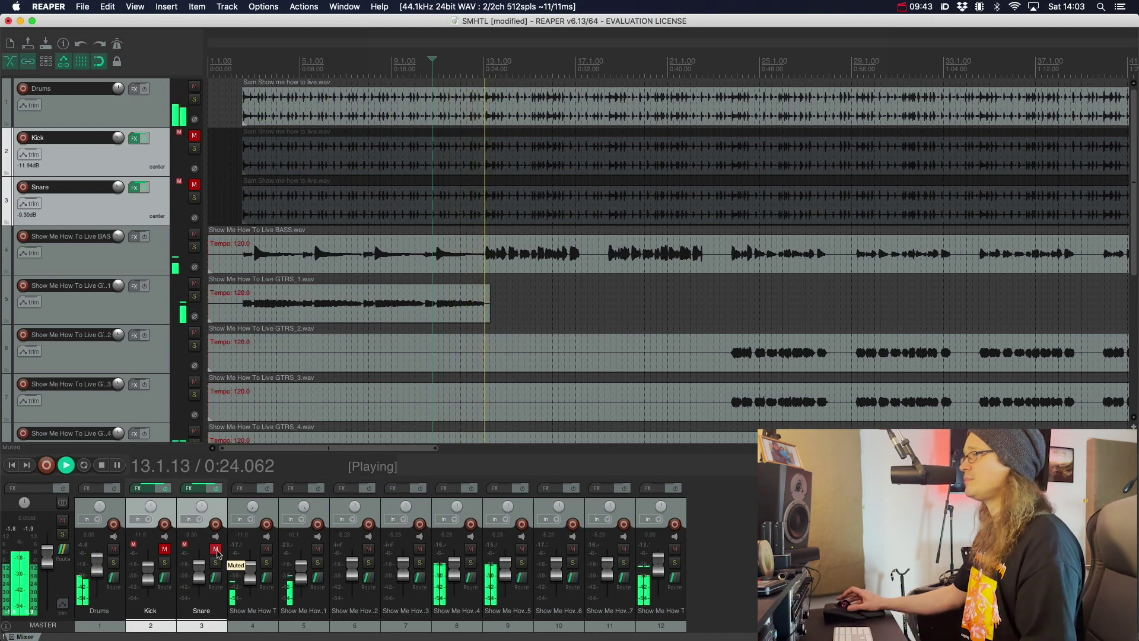
pyautogui.press('space')
pyautogui.press('space')
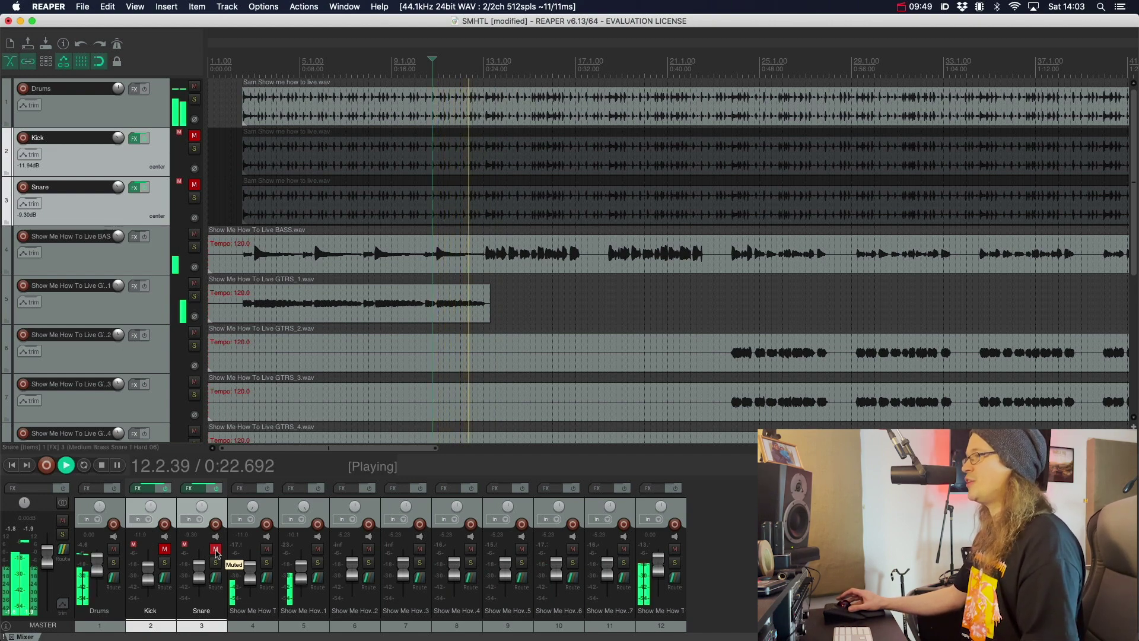
pyautogui.click(216, 549)
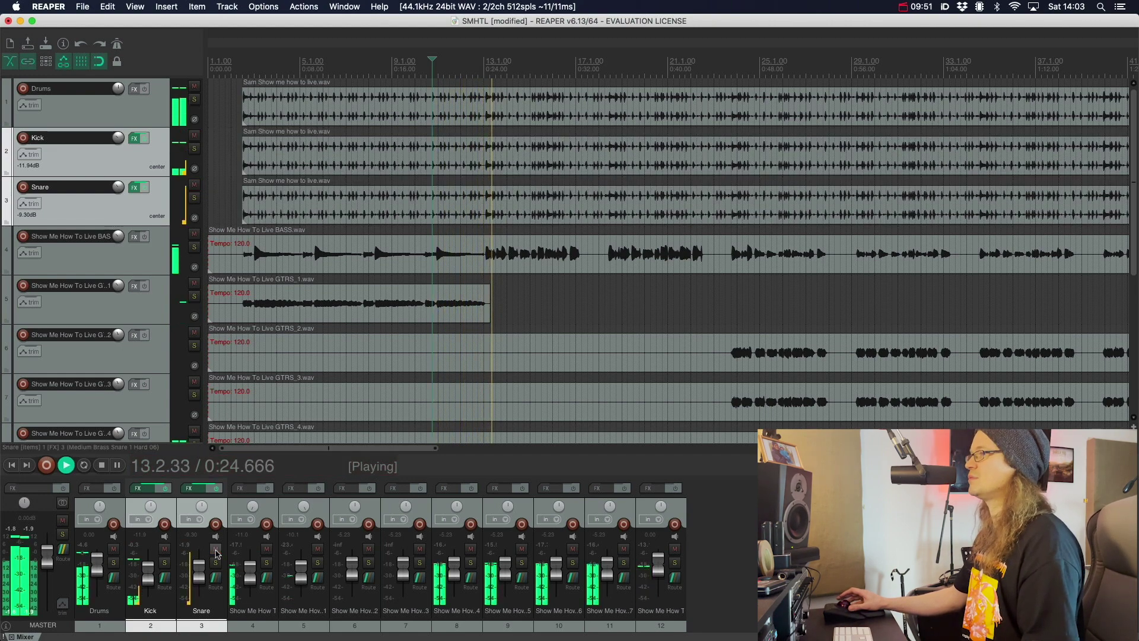
# Step: Adjust the Kick and Snare volumes together, then set Kick to about -9.2 dB
pyautogui.moveTo(199, 578); pyautogui.dragTo(153, 578)
pyautogui.click(153, 573)
pyautogui.press('space')
pyautogui.press('space')
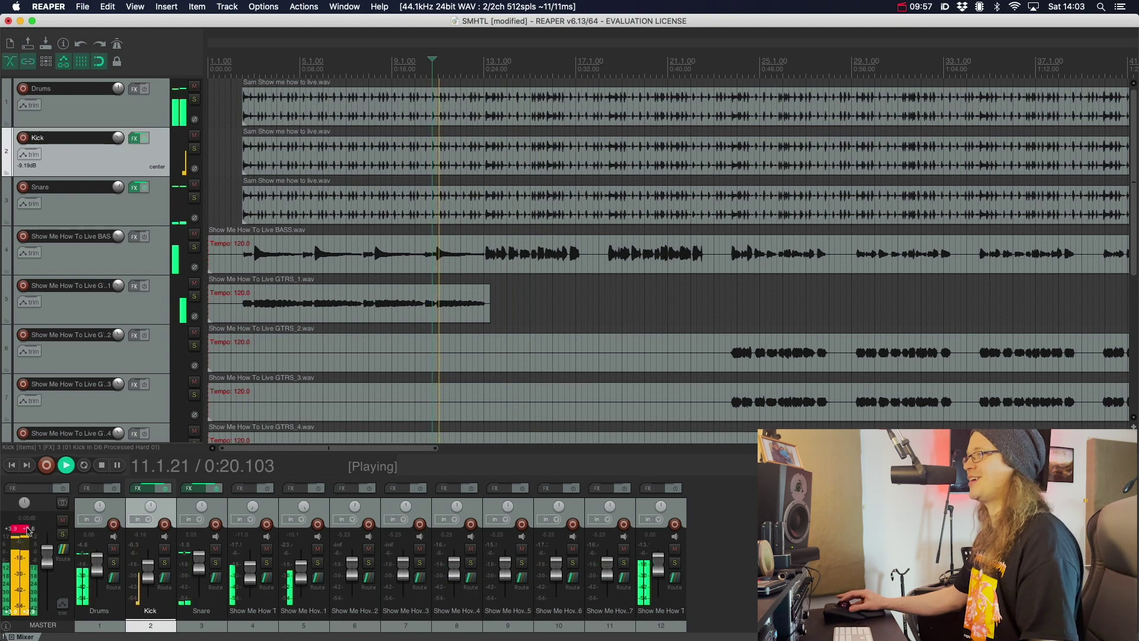
pyautogui.click(62, 533)
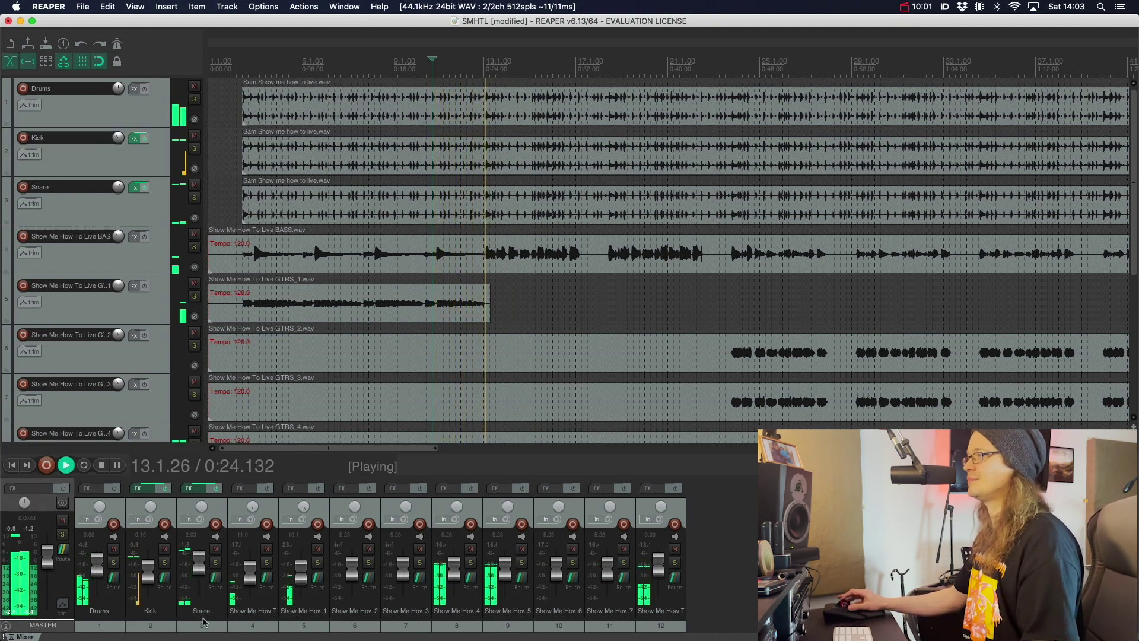
# Step: Reselect Snare and Kick and mute/unmute them to check the blend in the mix
pyautogui.click(204, 627)
pyautogui.keyDown('shift'); pyautogui.click(151, 627); pyautogui.keyUp('shift')
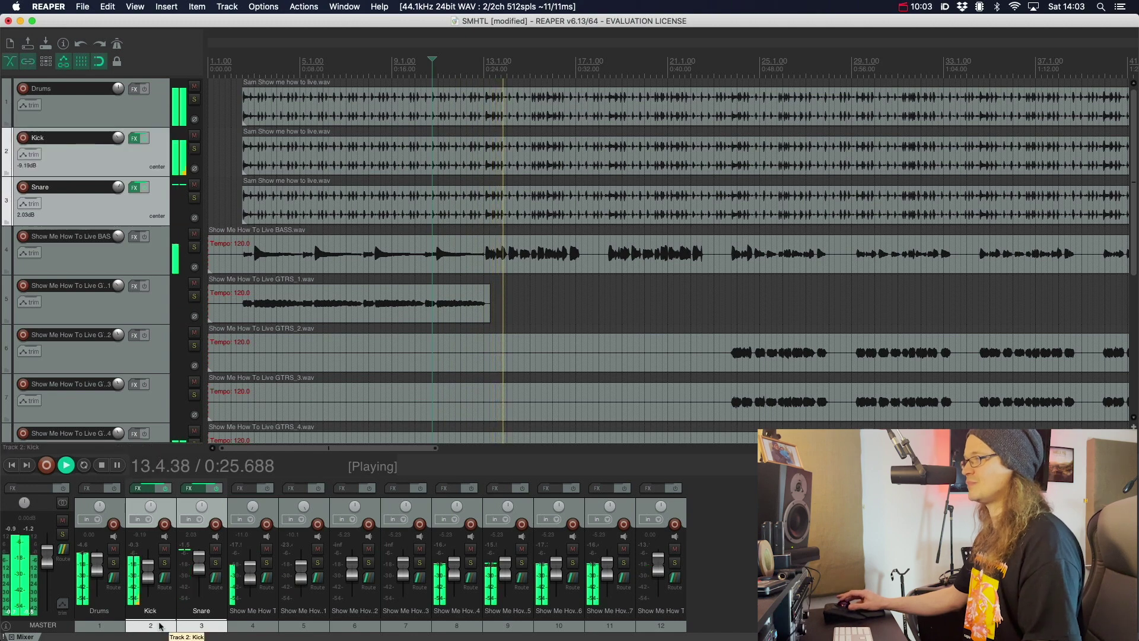
pyautogui.click(167, 551)
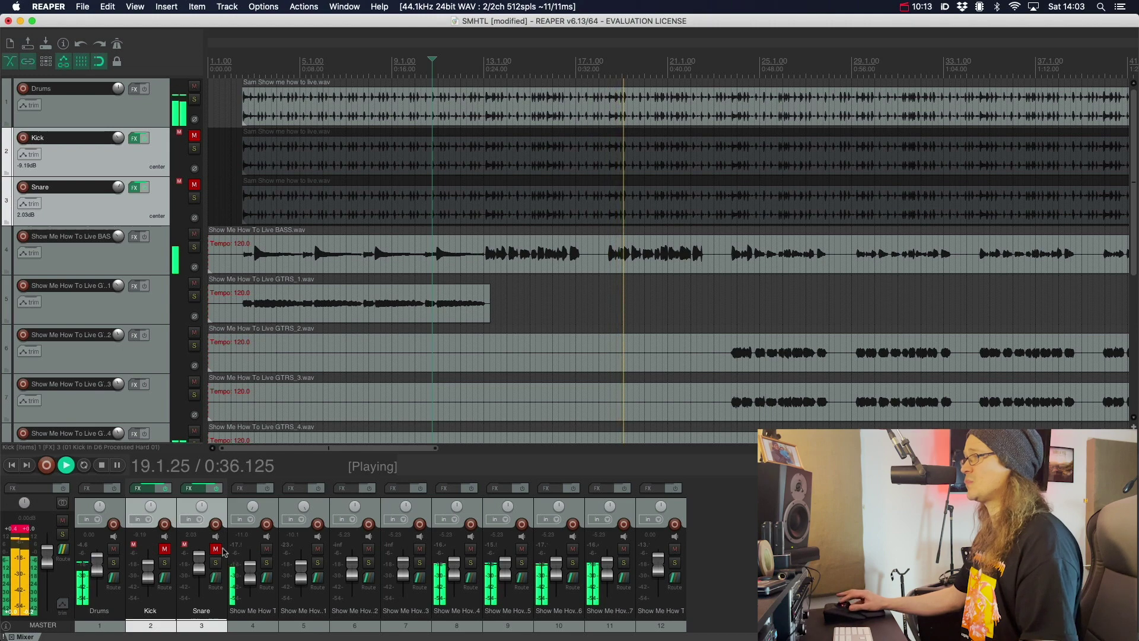
pyautogui.click(164, 549)
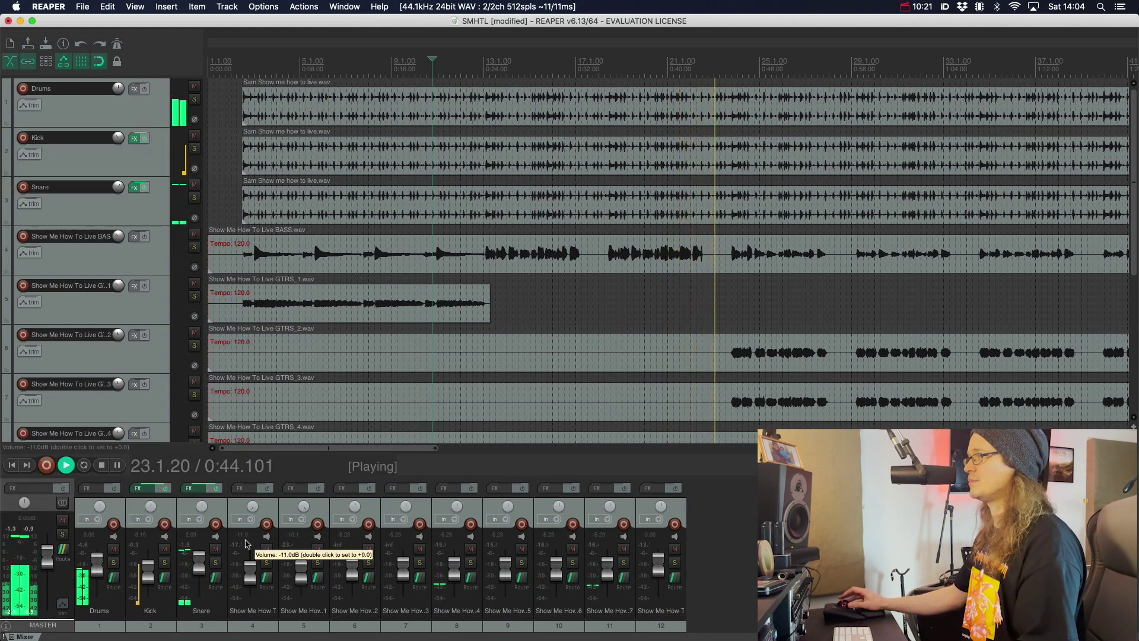
pyautogui.press('space')
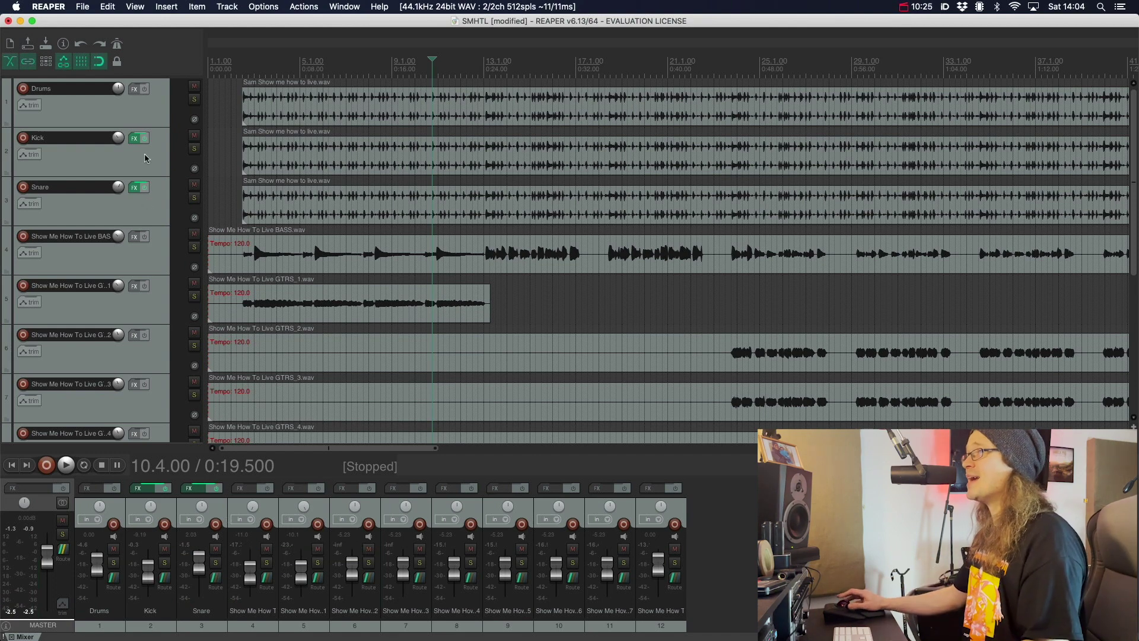
# Step: Open the Kick's FX chain and view ReaEQ, ReaGate, and the sampler holding 01 Kick In D6 Processed Hard 01
pyautogui.click(135, 140)
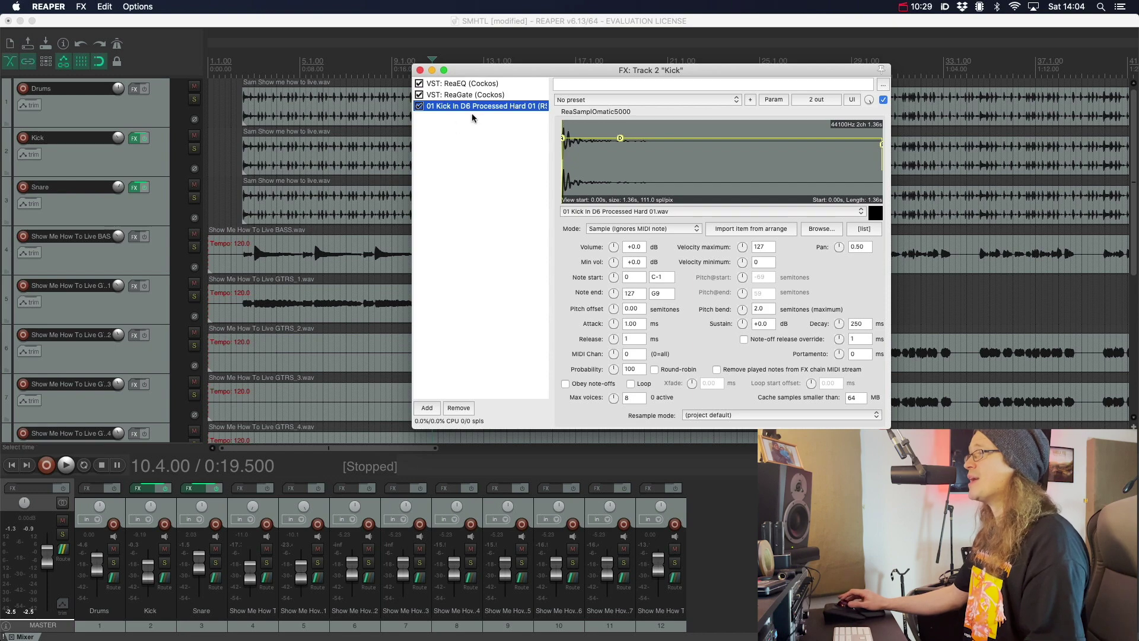
pyautogui.click(500, 83)
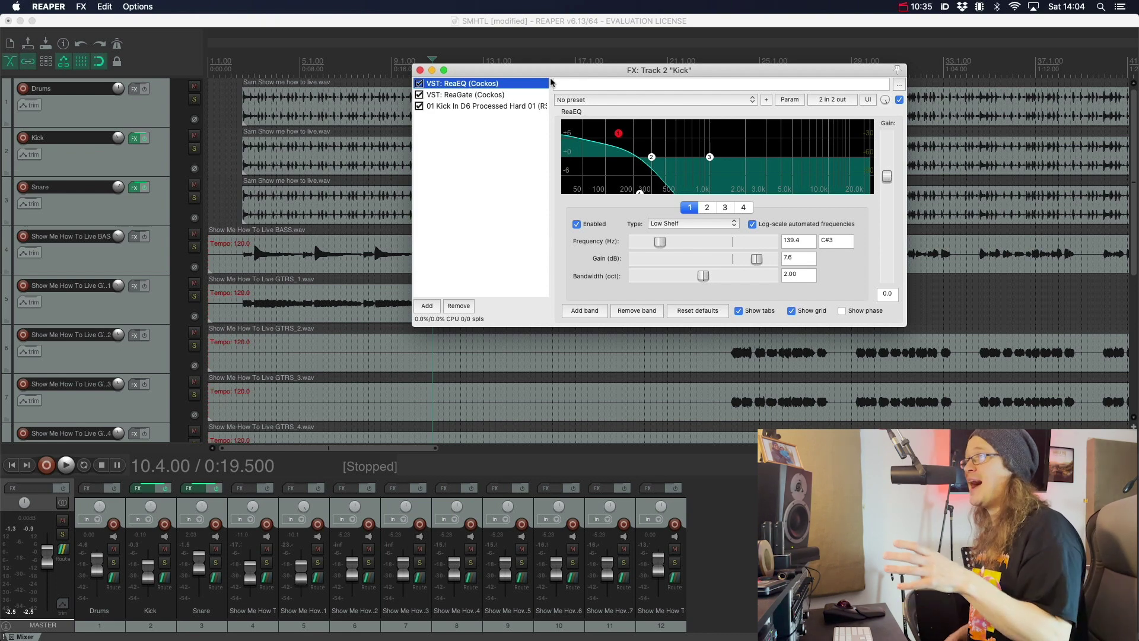
pyautogui.click(506, 95)
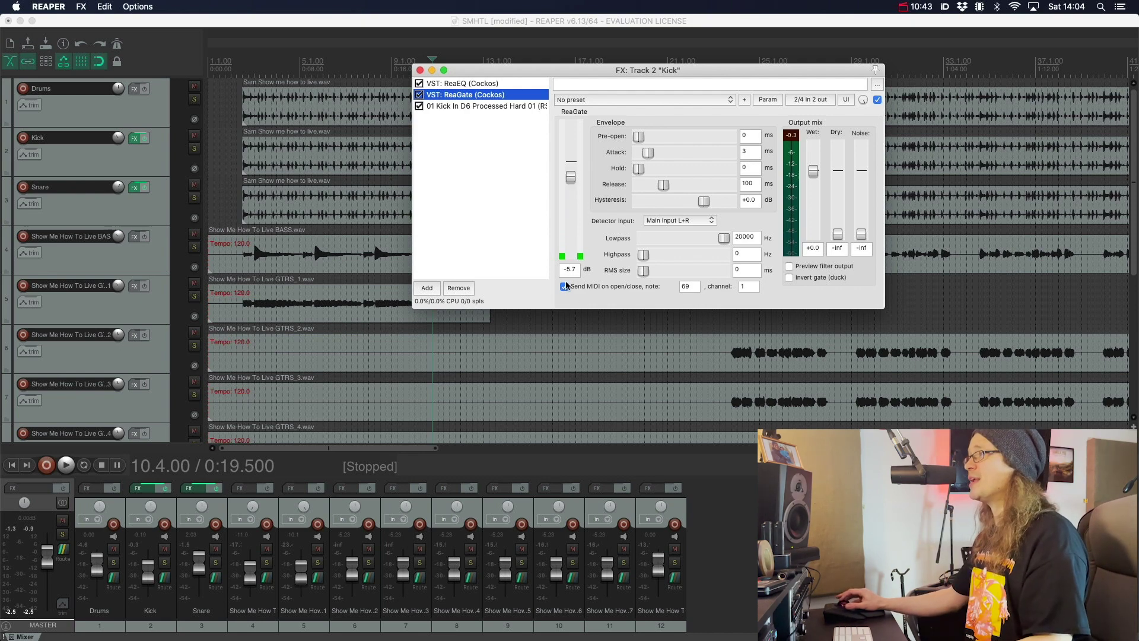
pyautogui.click(499, 108)
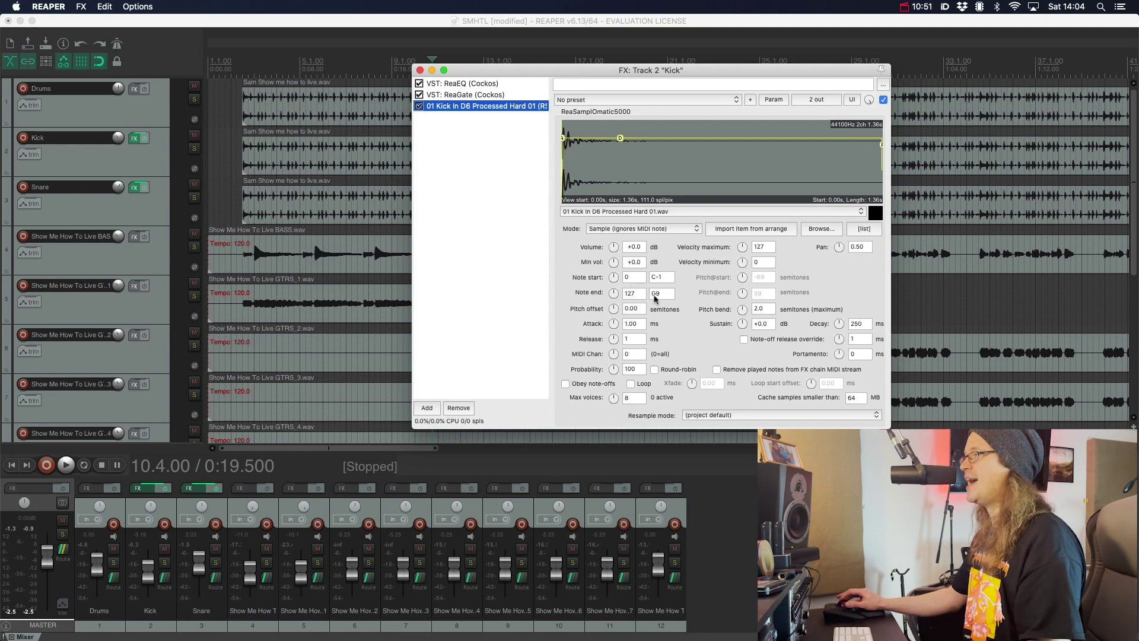
pyautogui.click(507, 95)
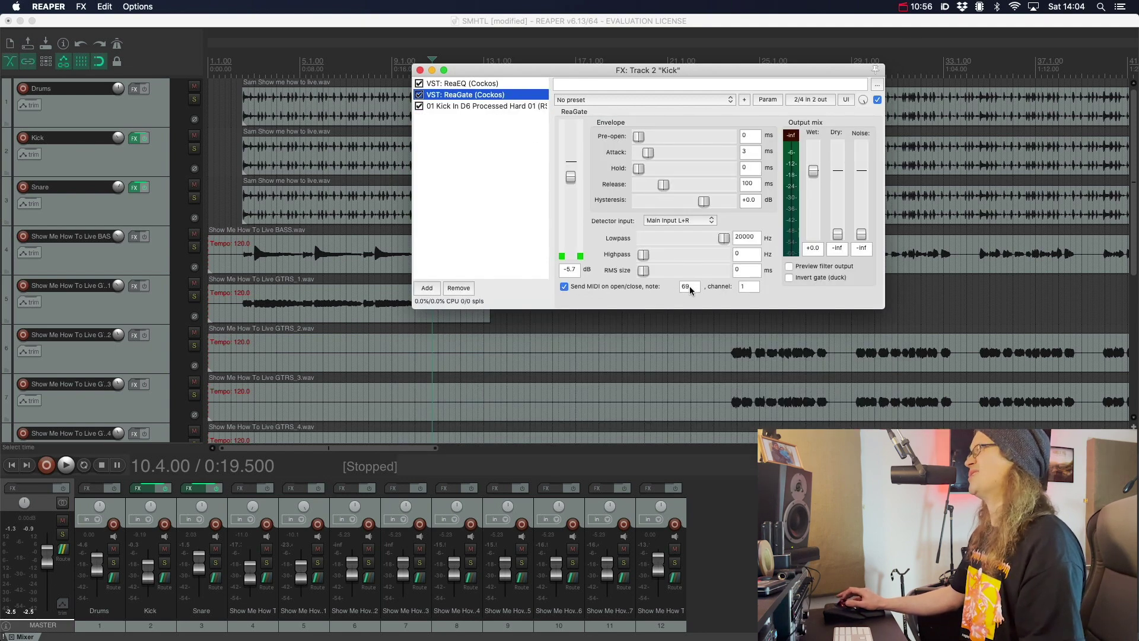
pyautogui.click(518, 106)
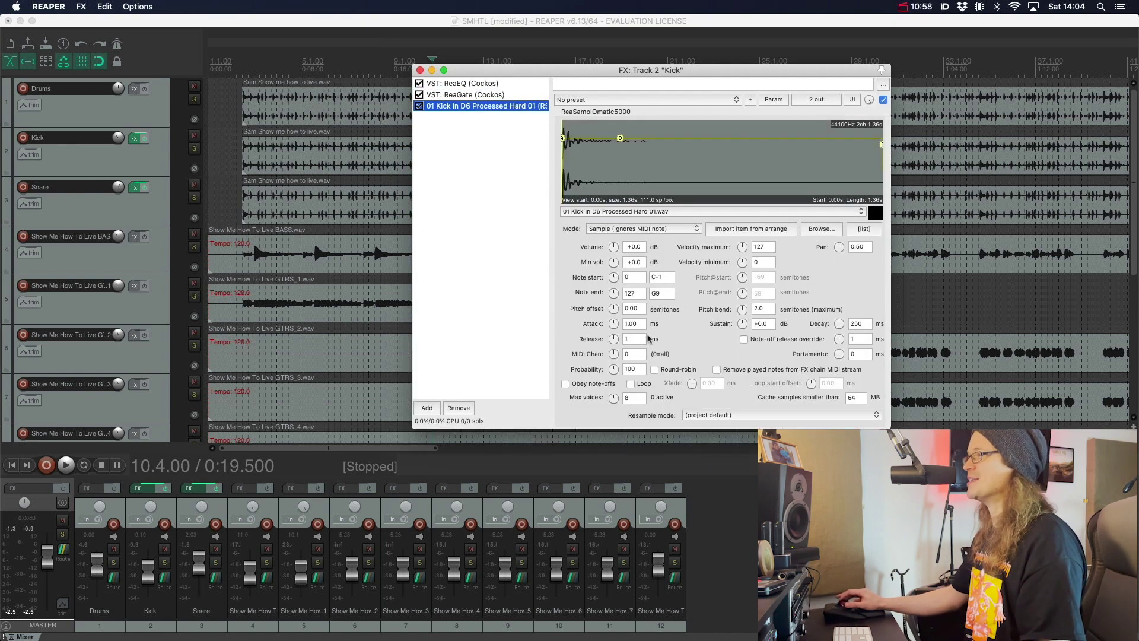